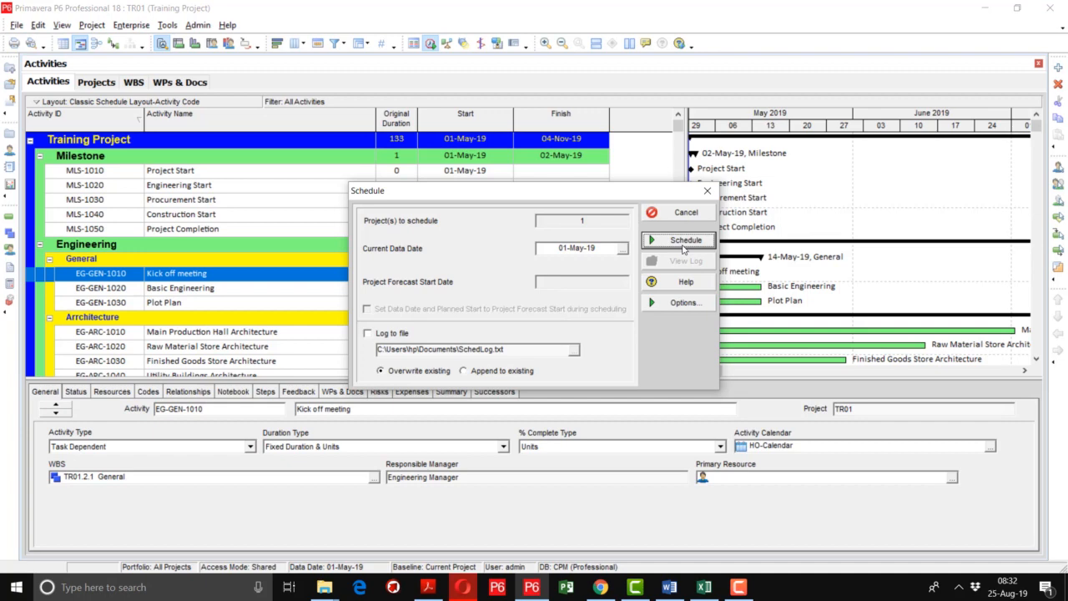
Schedule the project with data date 01-May-19 and enlarge the activity table and Gantt area above the activity details.
click(683, 247)
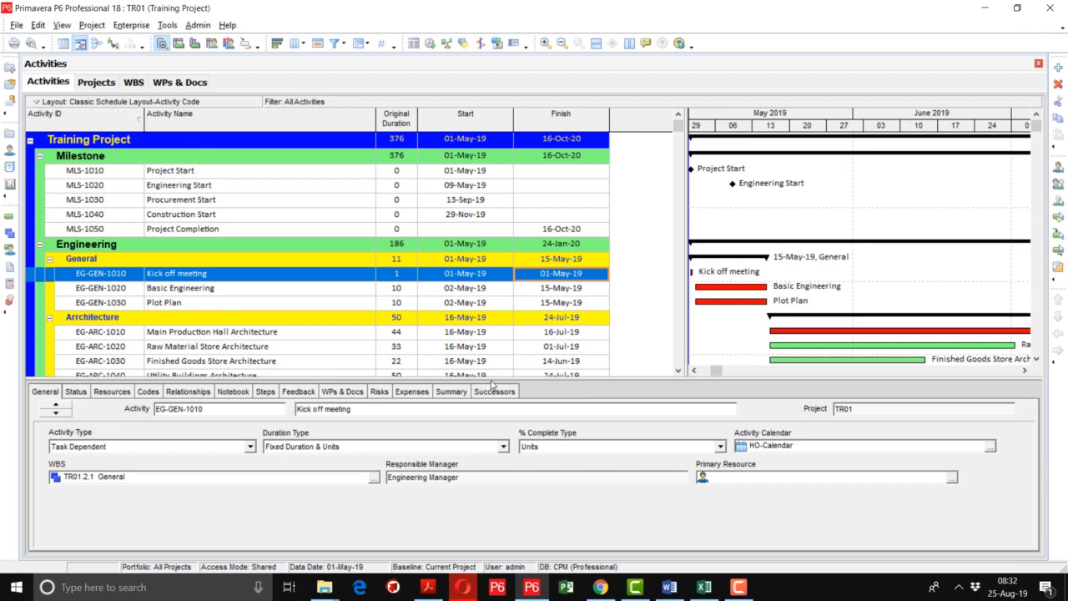
drag(492, 380, 489, 446)
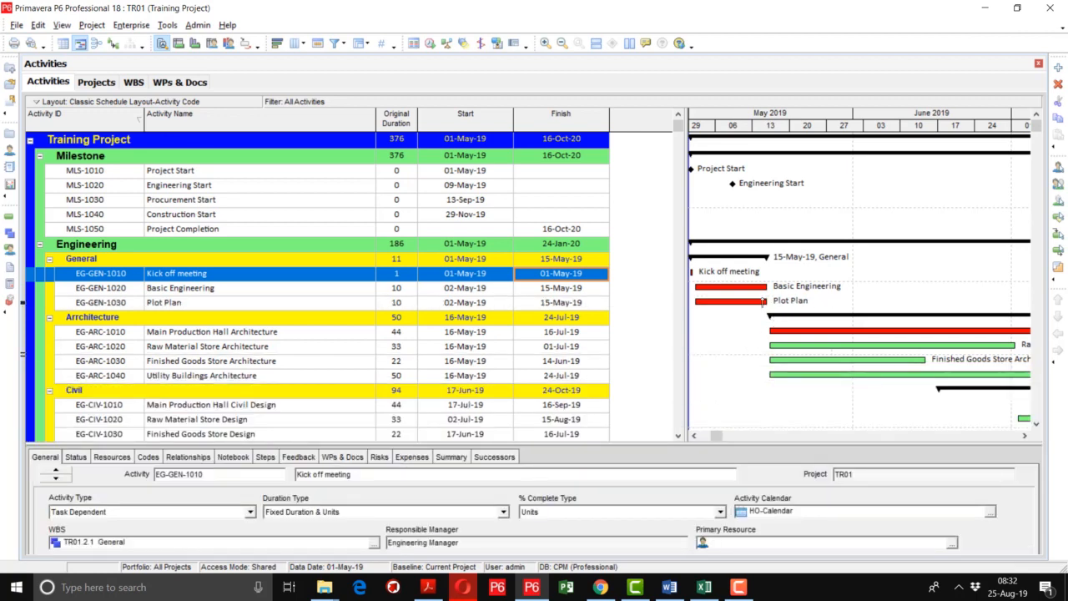
Set the Gantt chart timescale's date interval to Year/Month and apply it.
right_click(848, 125)
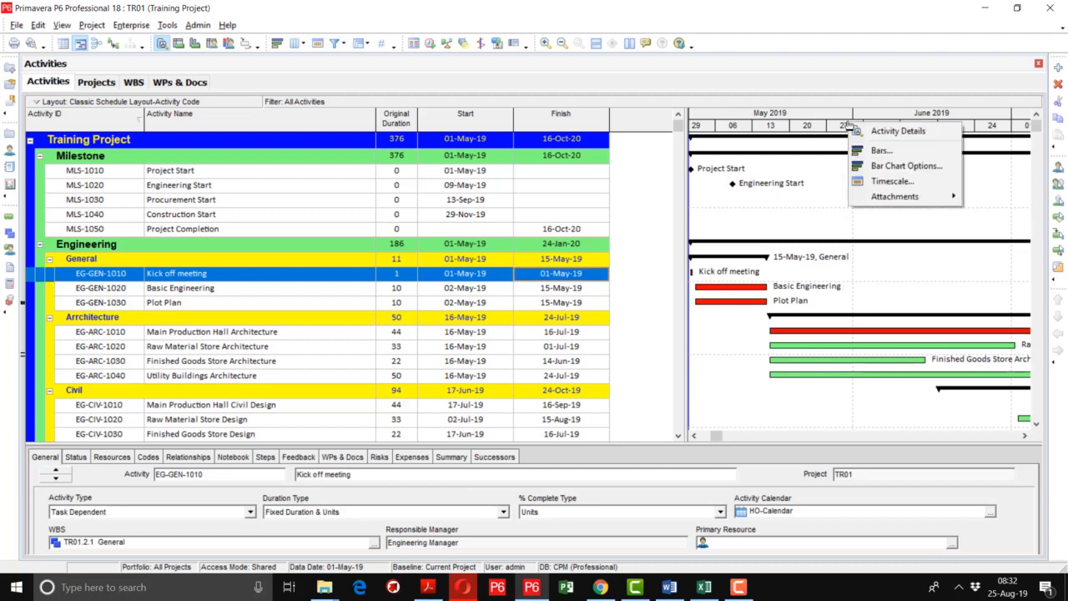
click(878, 182)
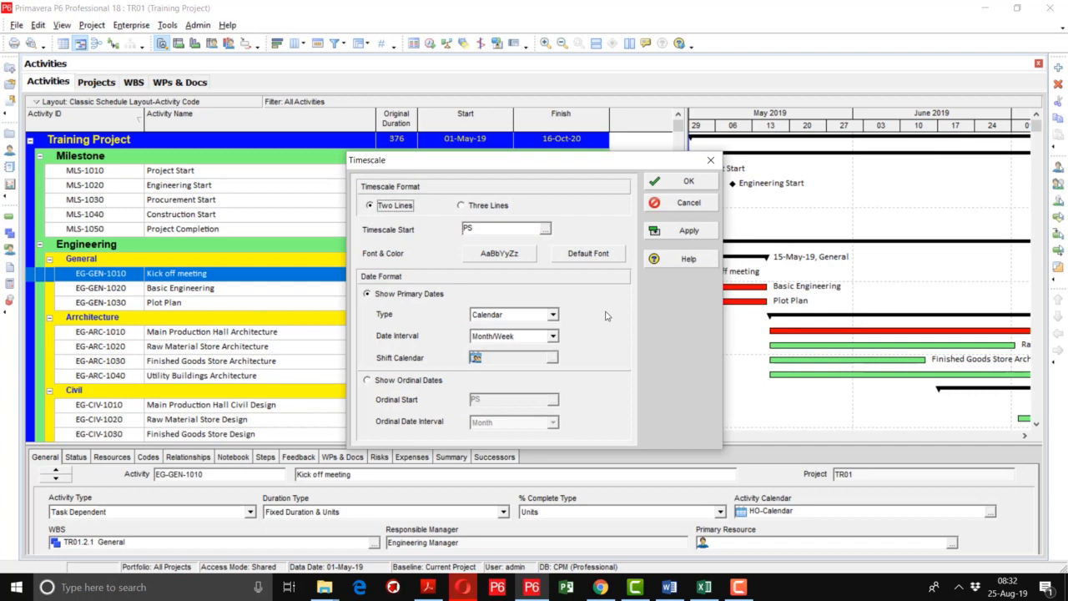
click(547, 334)
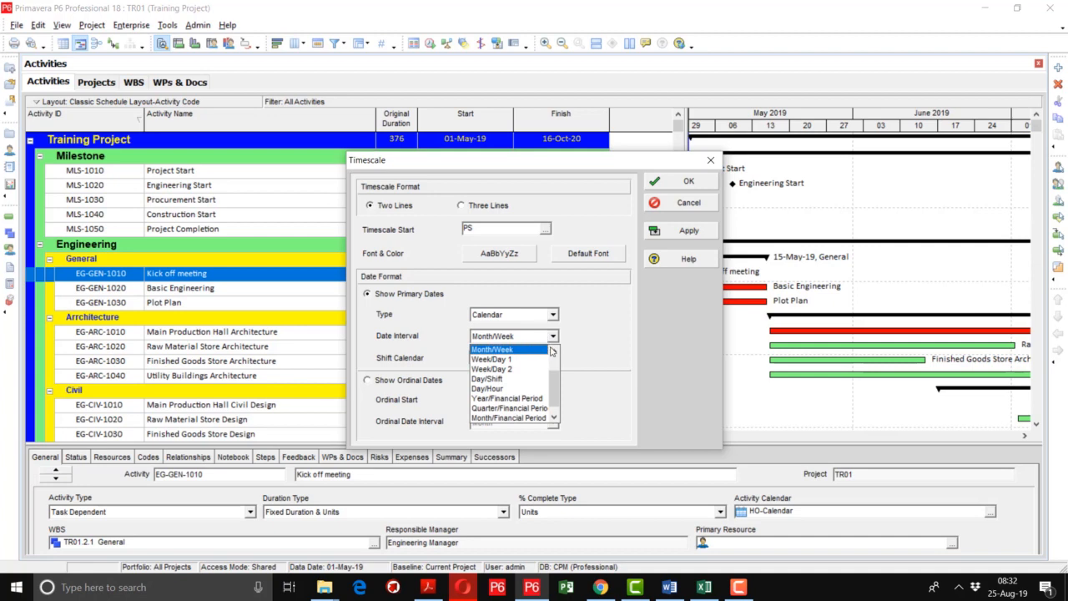
scroll(522, 359, up, 2)
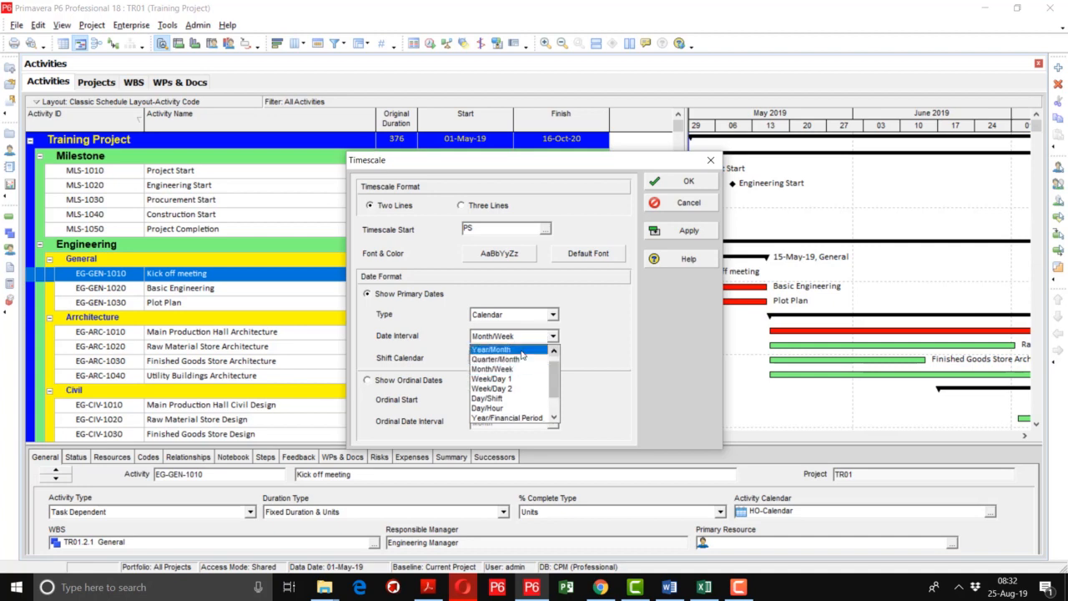
click(522, 350)
click(681, 231)
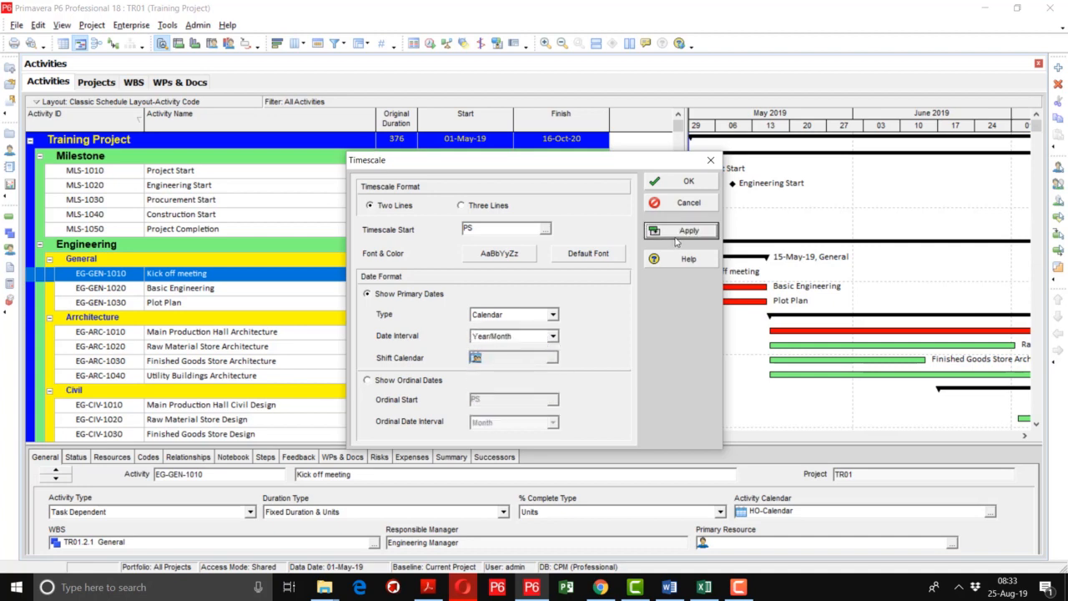
click(689, 180)
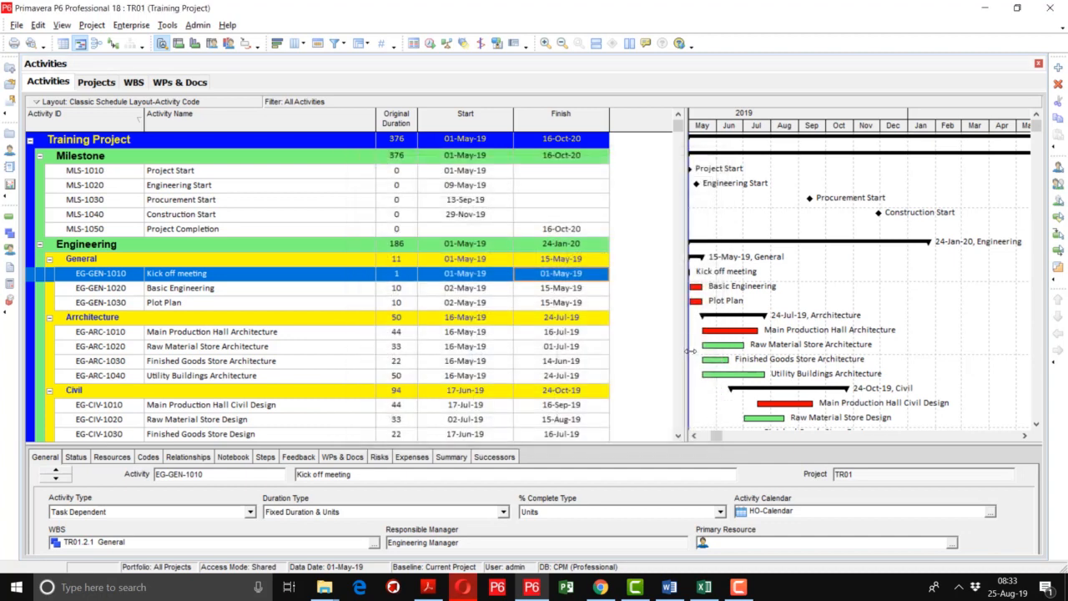
Widen the Gantt chart and compress its timescale so the project fits from start to completion.
drag(690, 351, 660, 353)
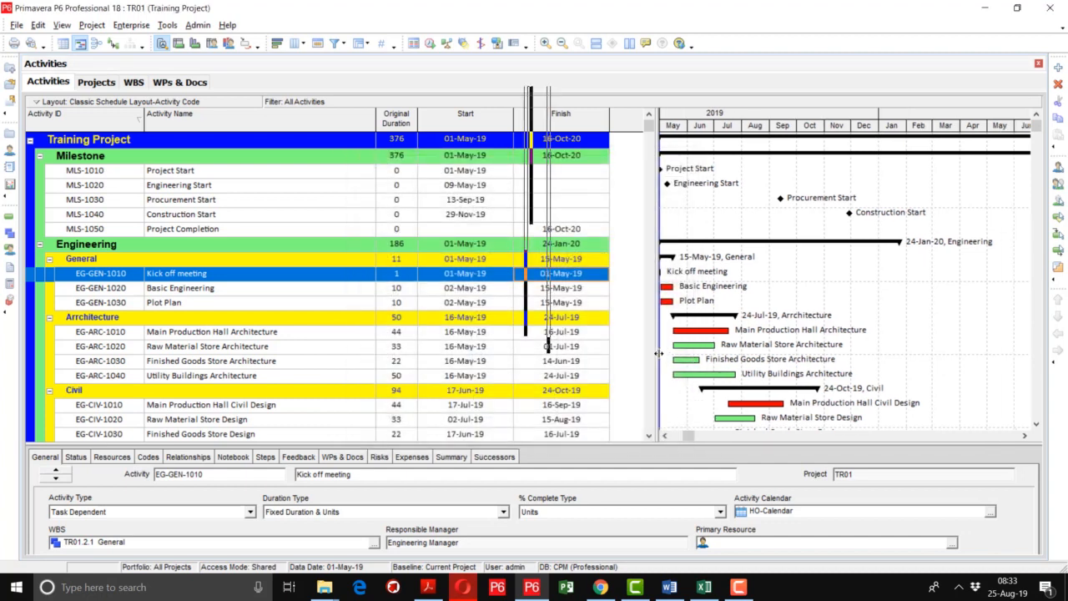
drag(692, 436, 688, 436)
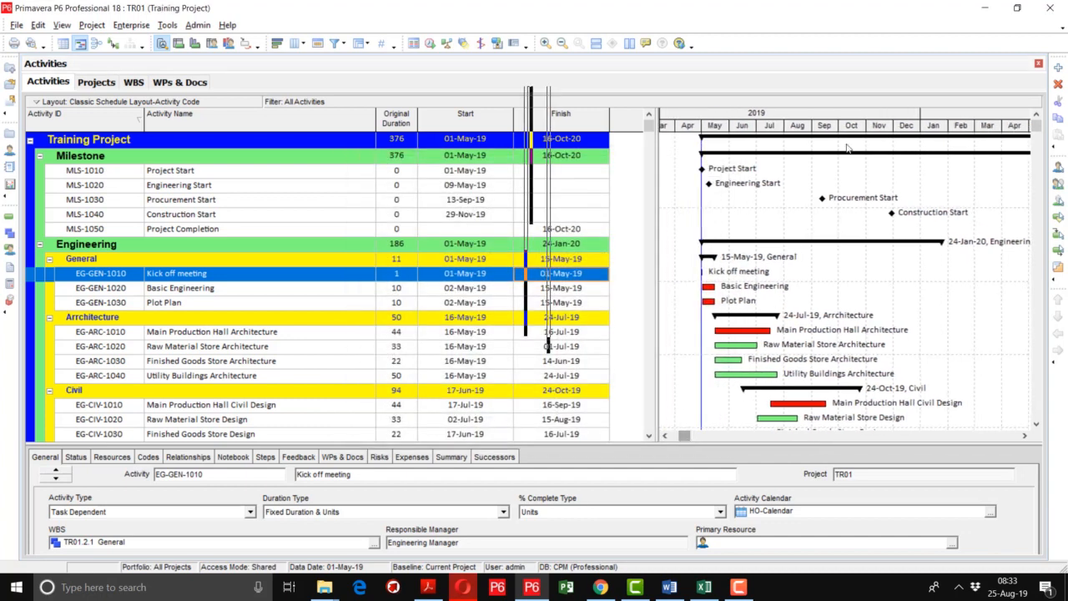
drag(844, 121, 758, 145)
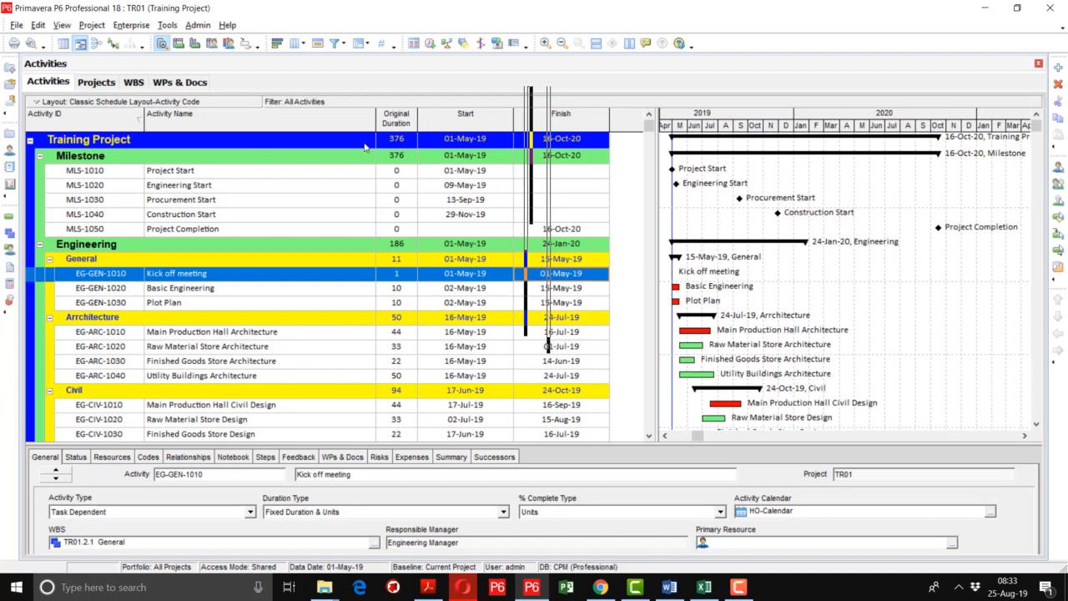
Collapse all activity groups and expand only Training Project and its Engineering group to review the summary dates.
right_click(85, 140)
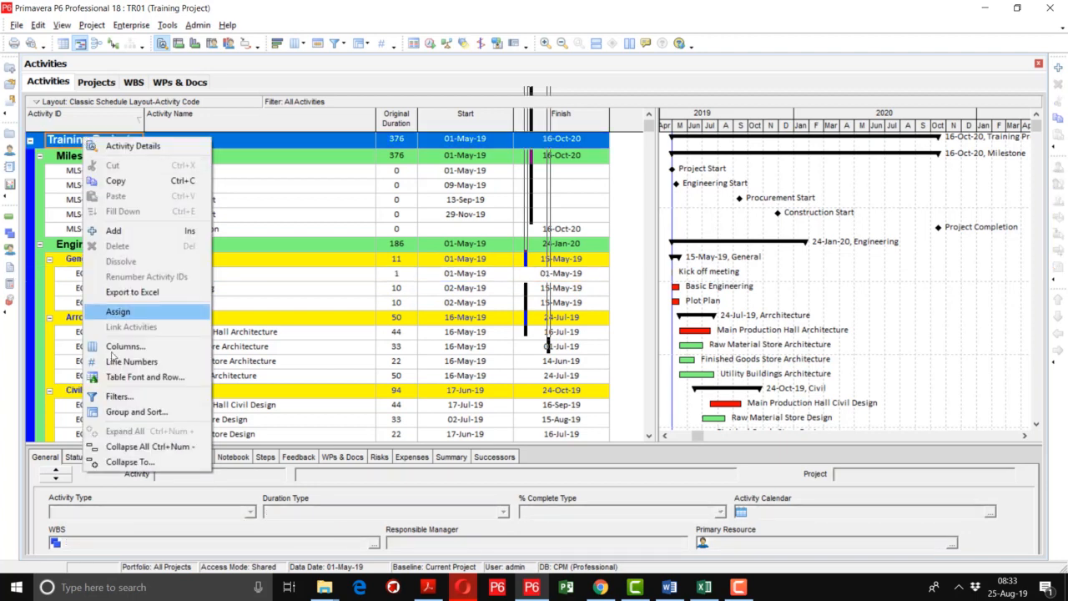
click(122, 448)
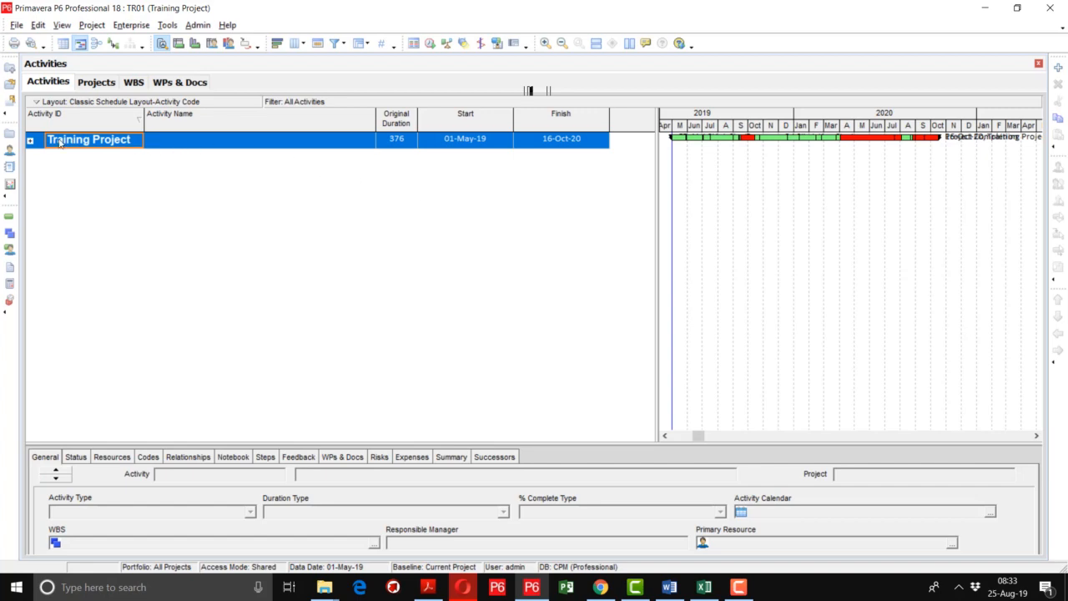
click(30, 140)
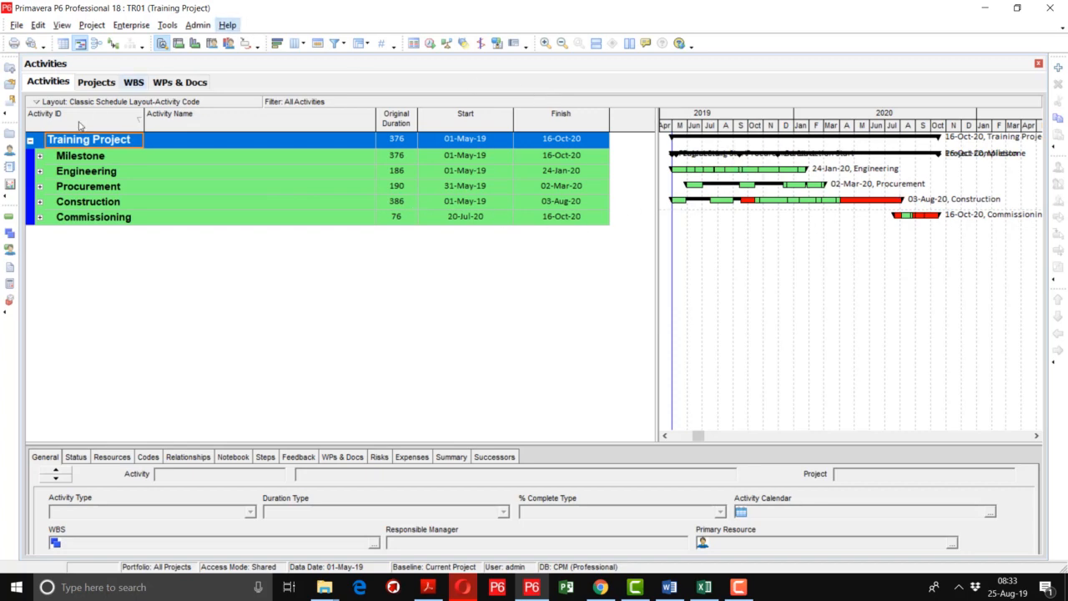
click(40, 171)
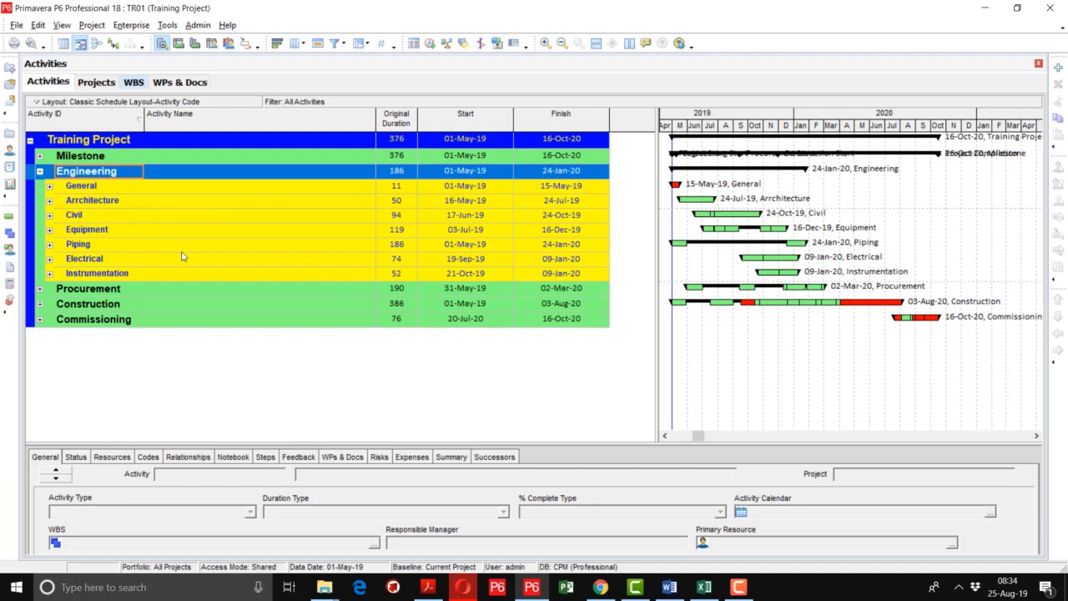
Examine the activities under Procurement, collapse that group again and expand Construction to its discipline summaries.
click(39, 290)
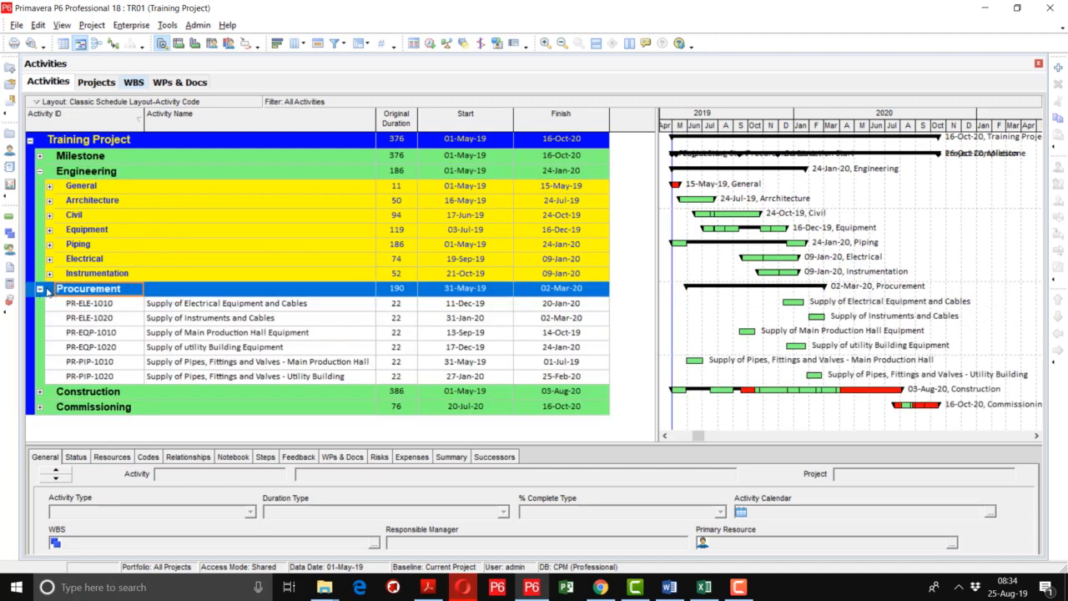
click(39, 290)
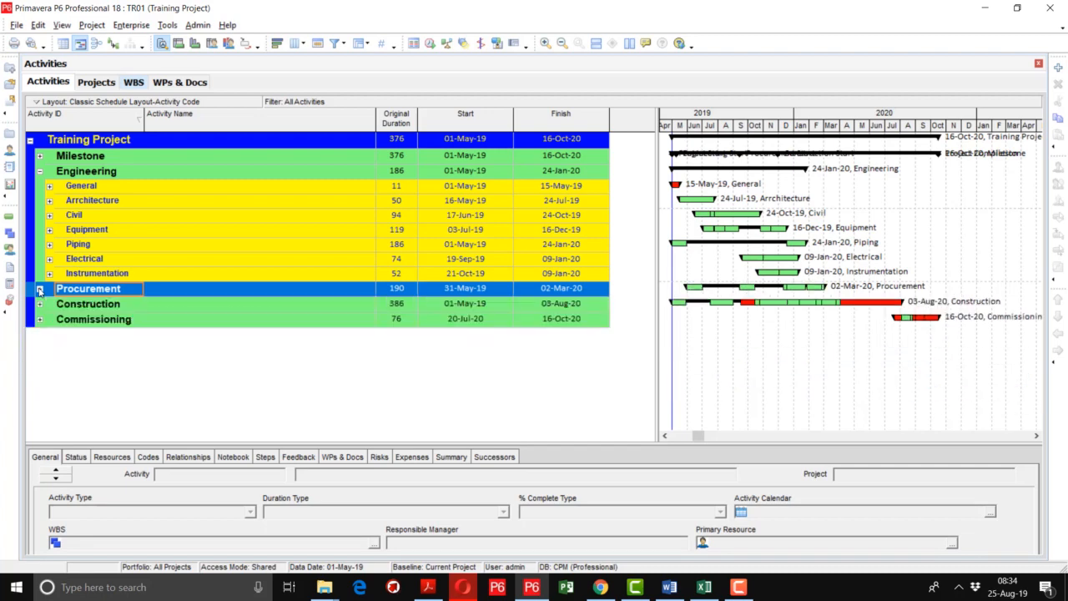
click(40, 290)
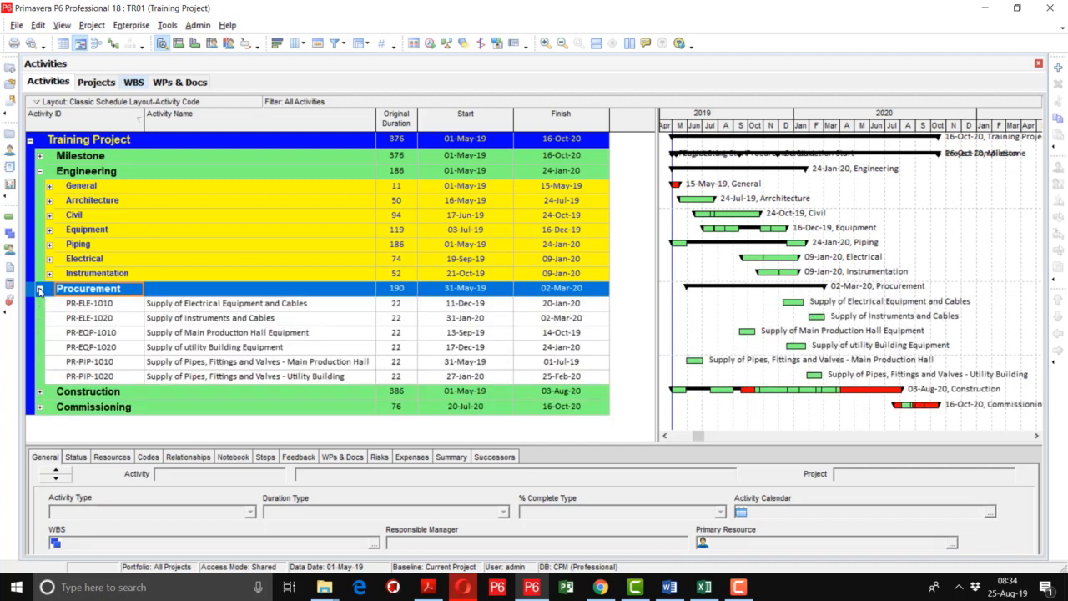
click(39, 289)
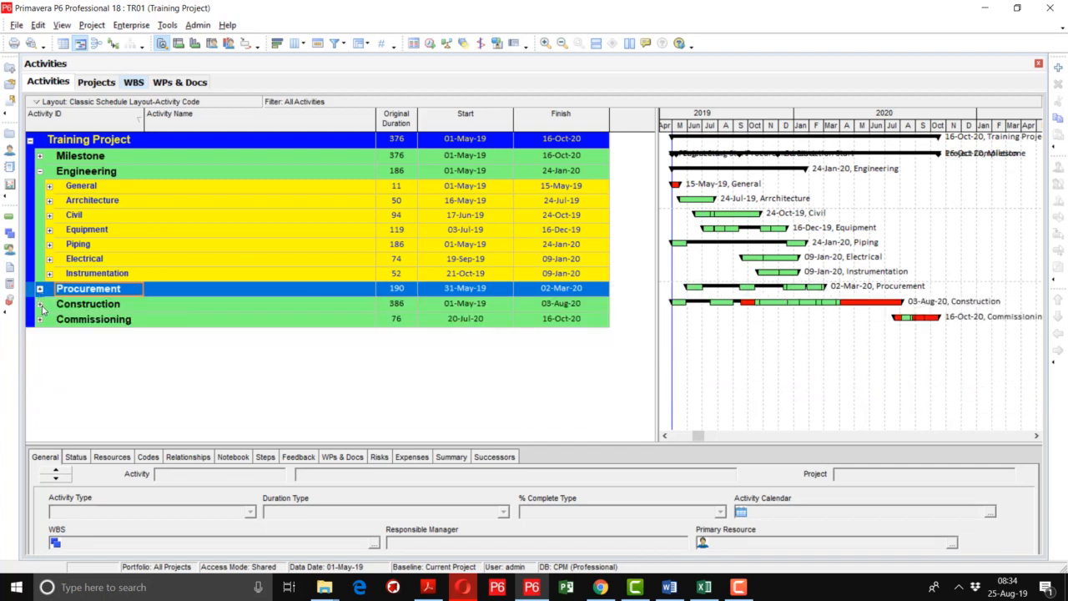
click(40, 304)
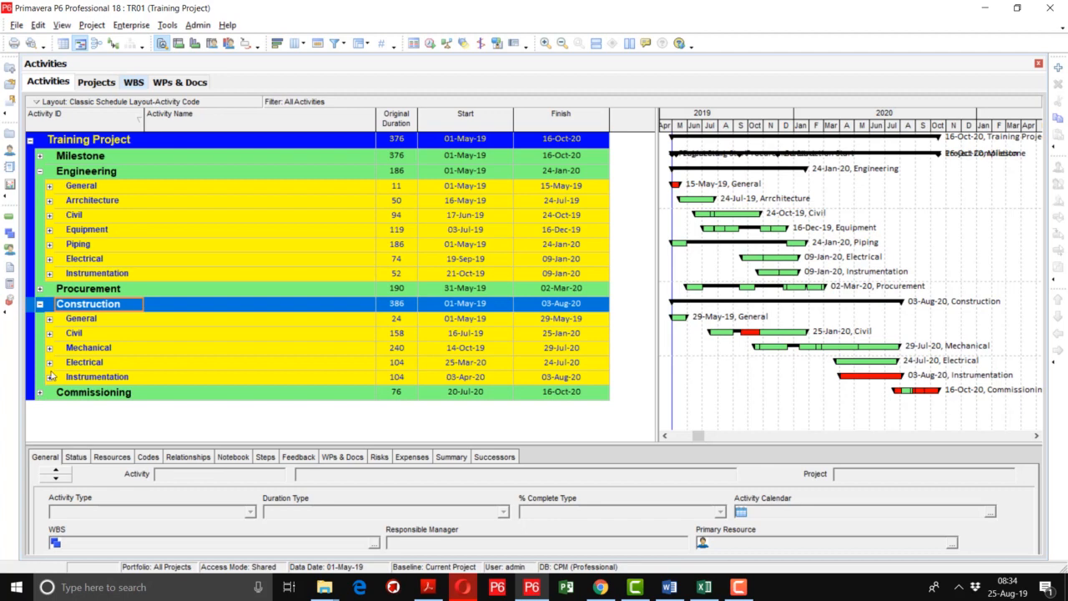
Expand all activity groups of Training Project and stretch the Gantt timescale to widen the month columns.
click(97, 142)
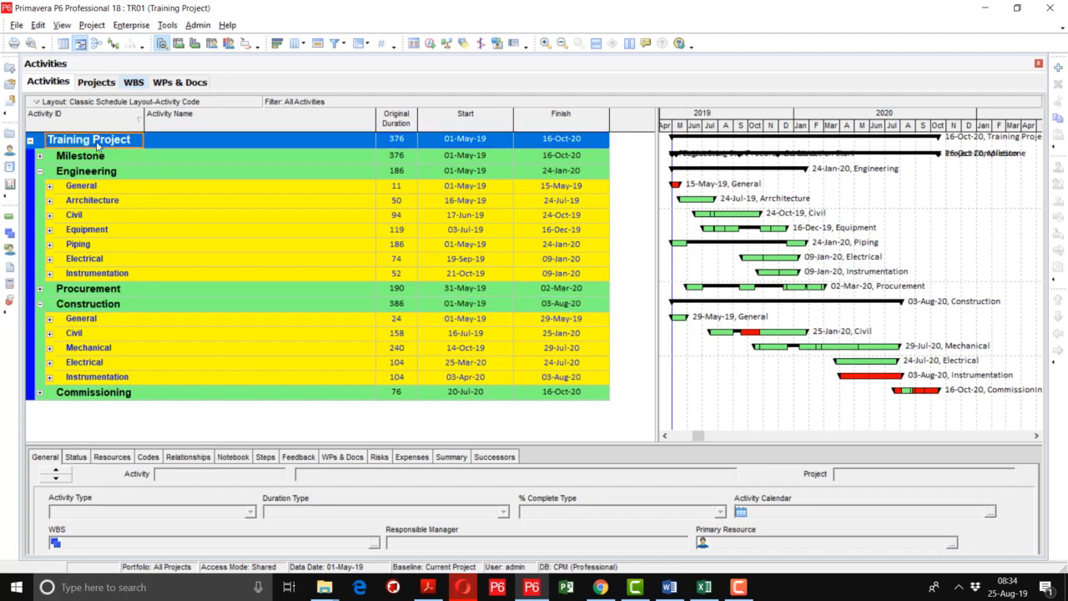
right_click(97, 143)
click(160, 437)
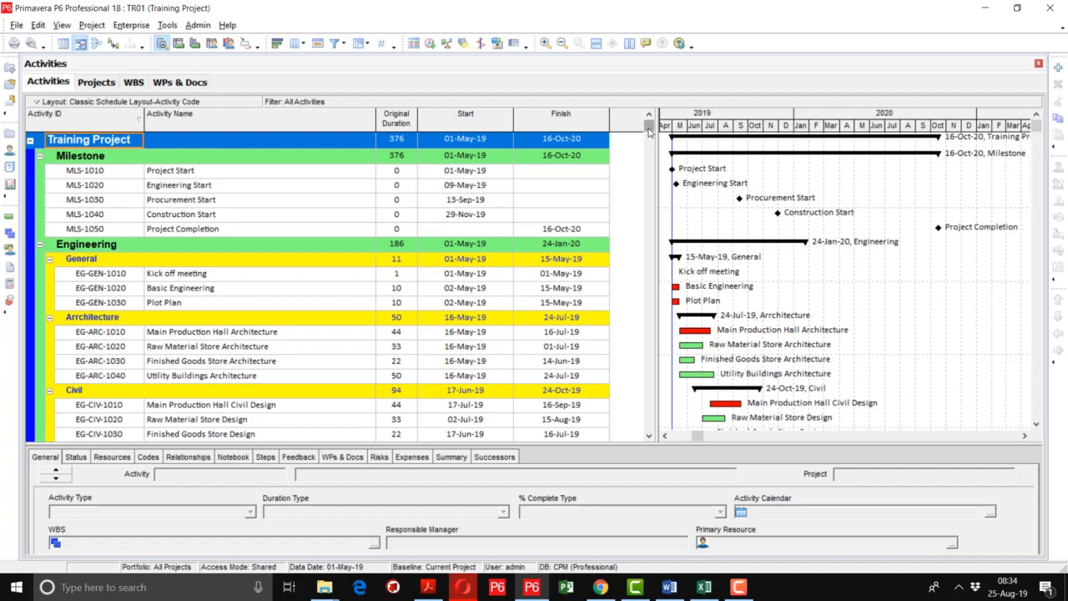
mouse_move(649, 132)
mouse_down()
mouse_move(656, 434)
mouse_move(647, 121)
mouse_up()
drag(758, 126, 873, 133)
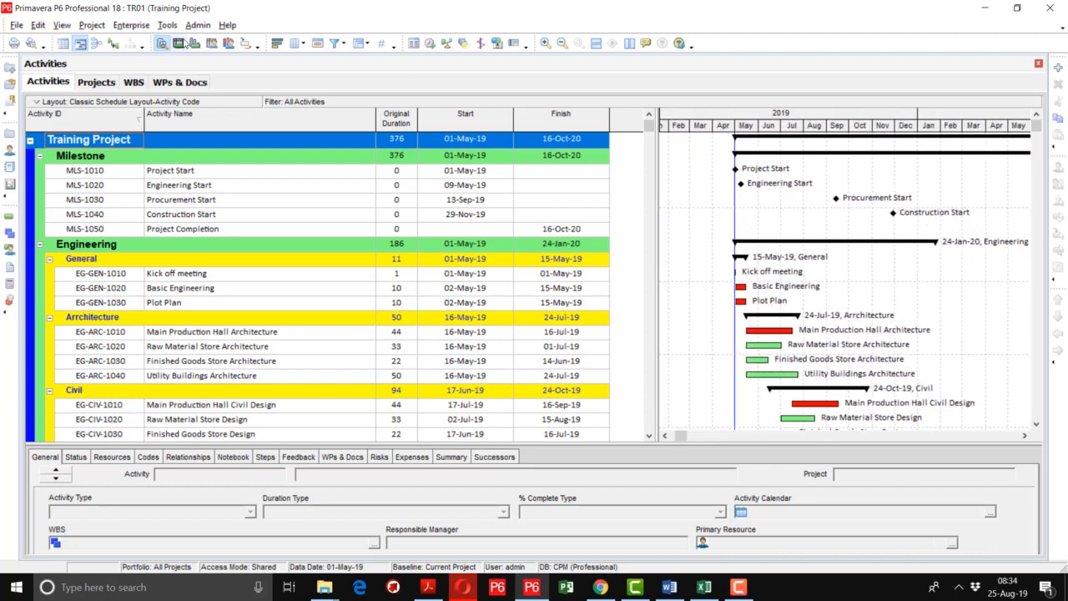
Show the relationship lines on the Gantt chart to view the activity links, and hide them again.
click(114, 46)
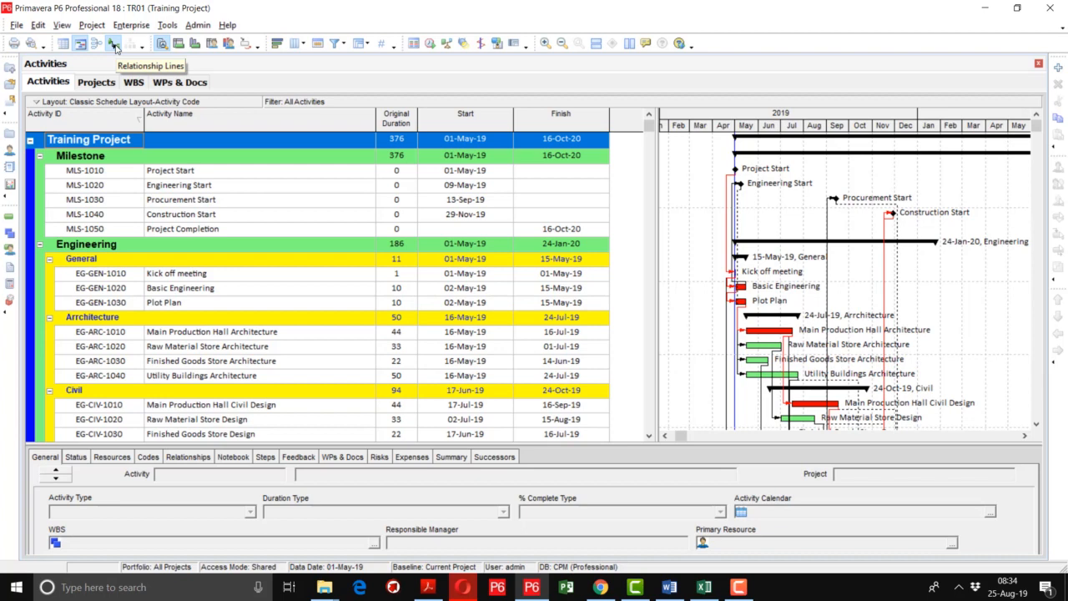
click(114, 46)
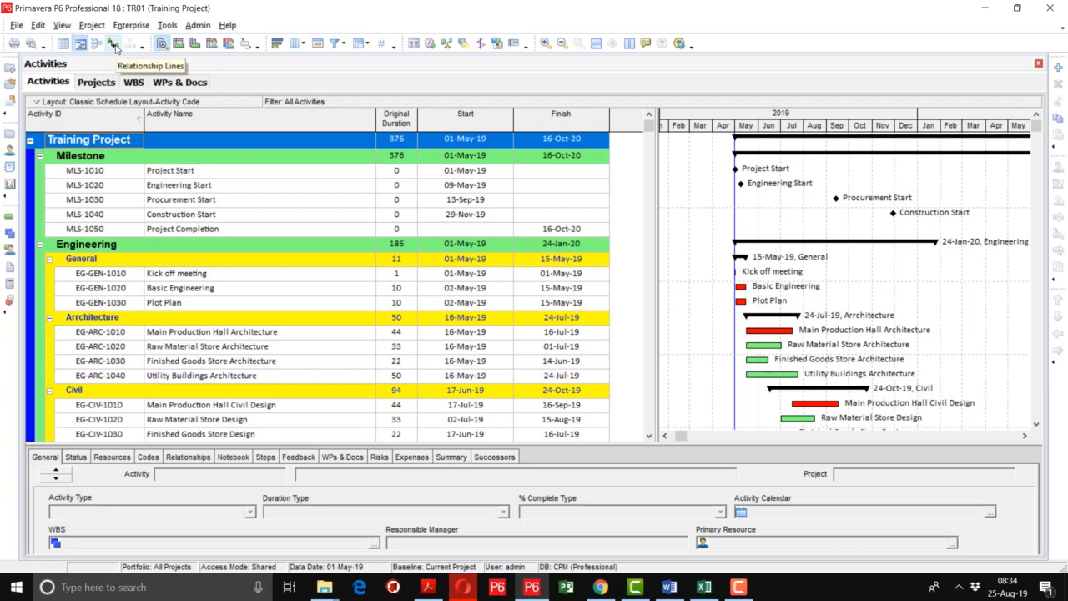
In the schedule options, enable scheduling automatically when a change affects dates, and review the general and advanced settings.
click(429, 44)
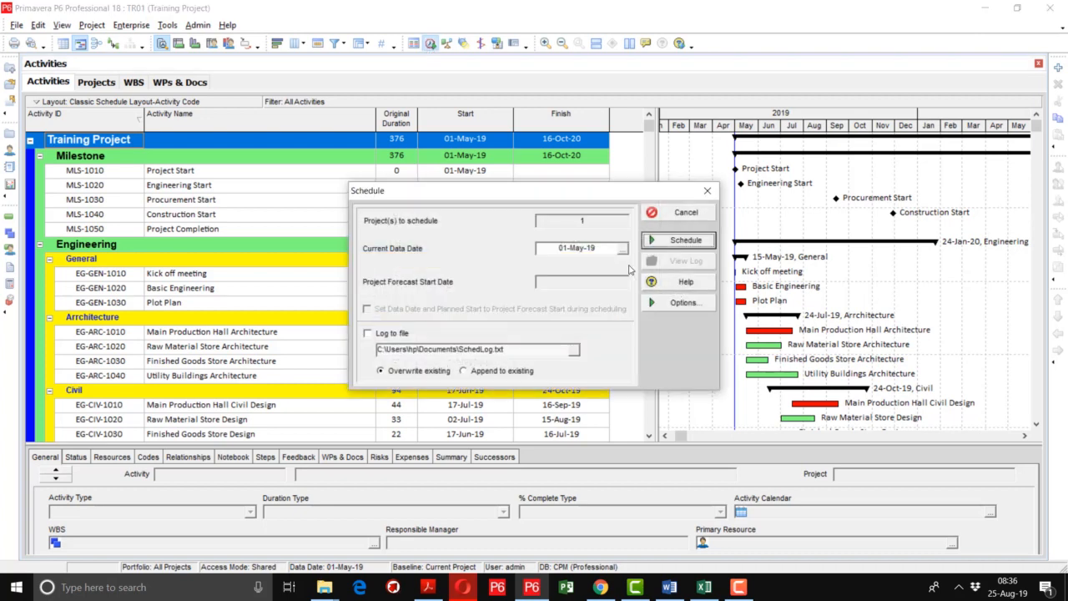
click(668, 304)
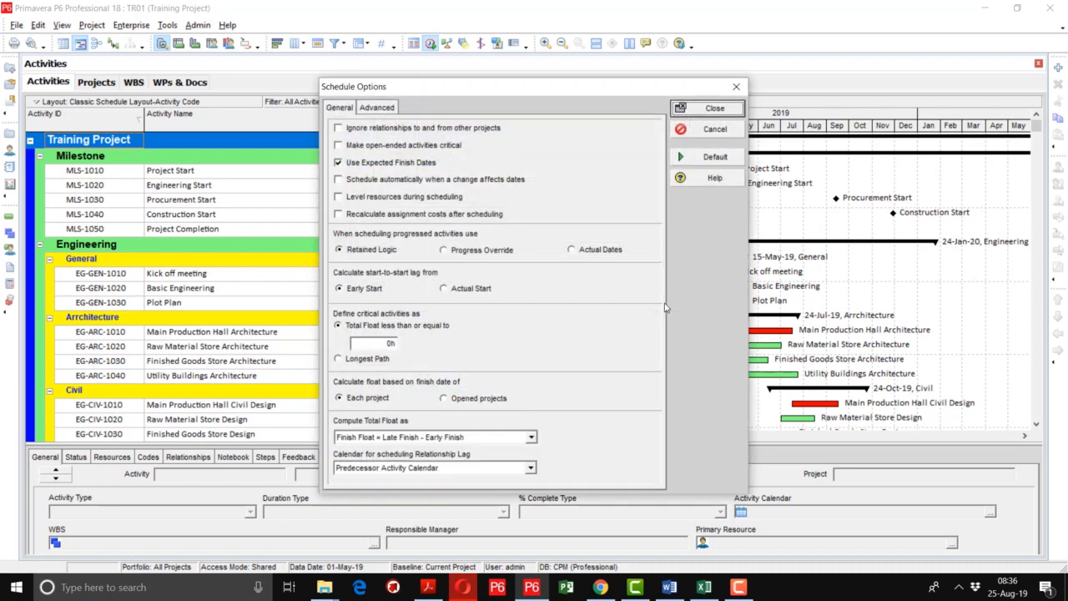
click(349, 184)
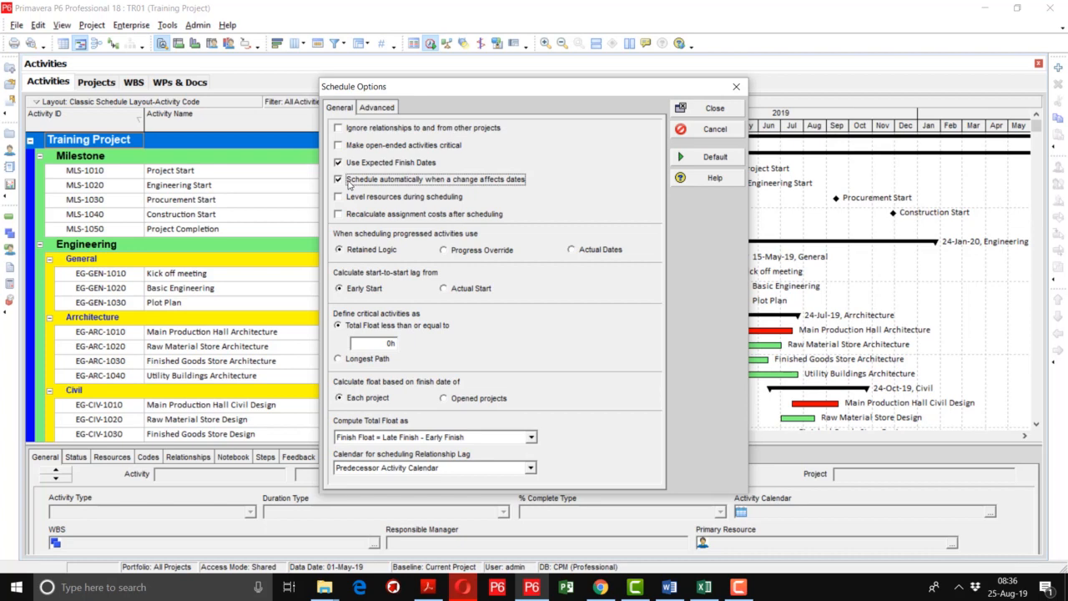
click(377, 108)
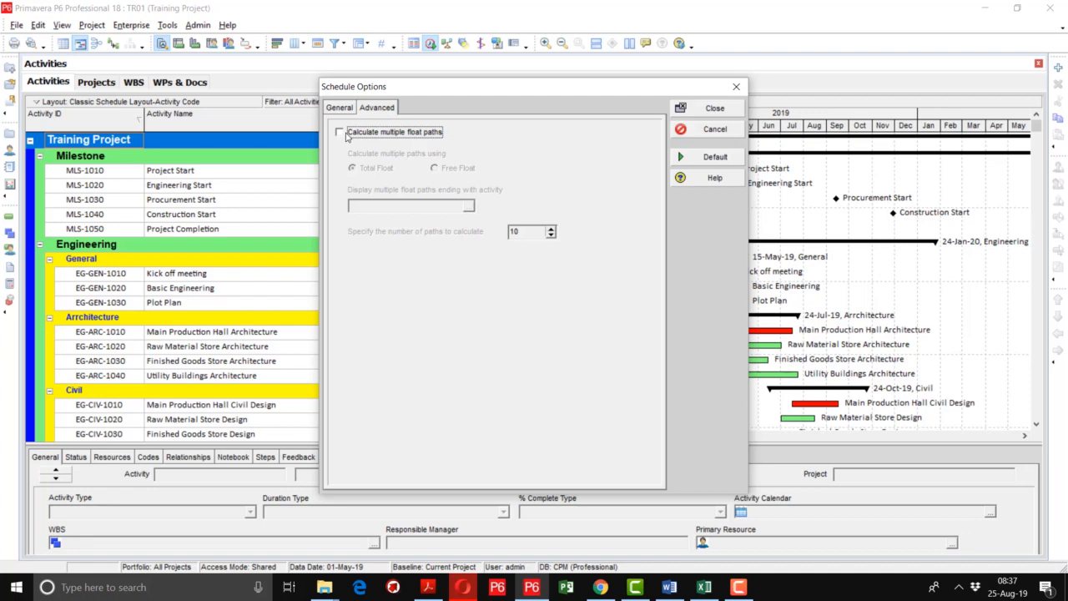
click(339, 108)
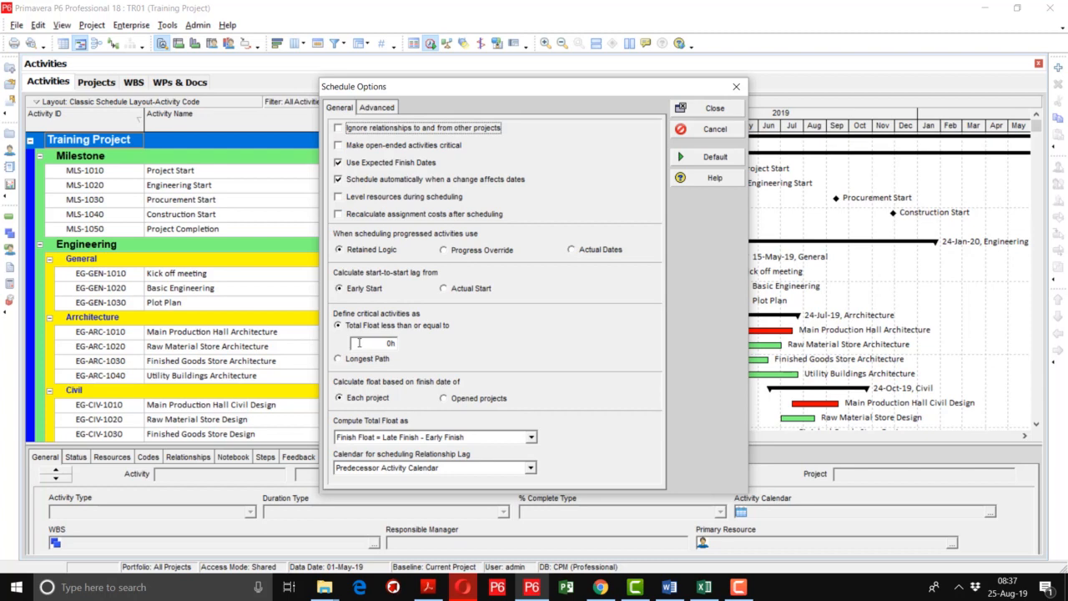
click(715, 114)
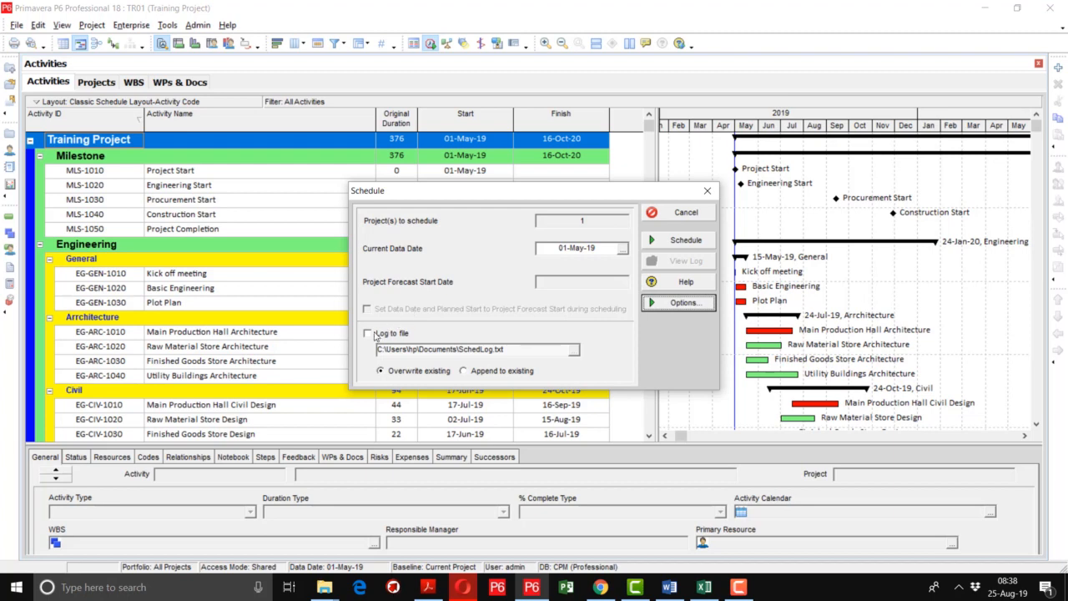
Enable logging the scheduling run to a file.
click(376, 335)
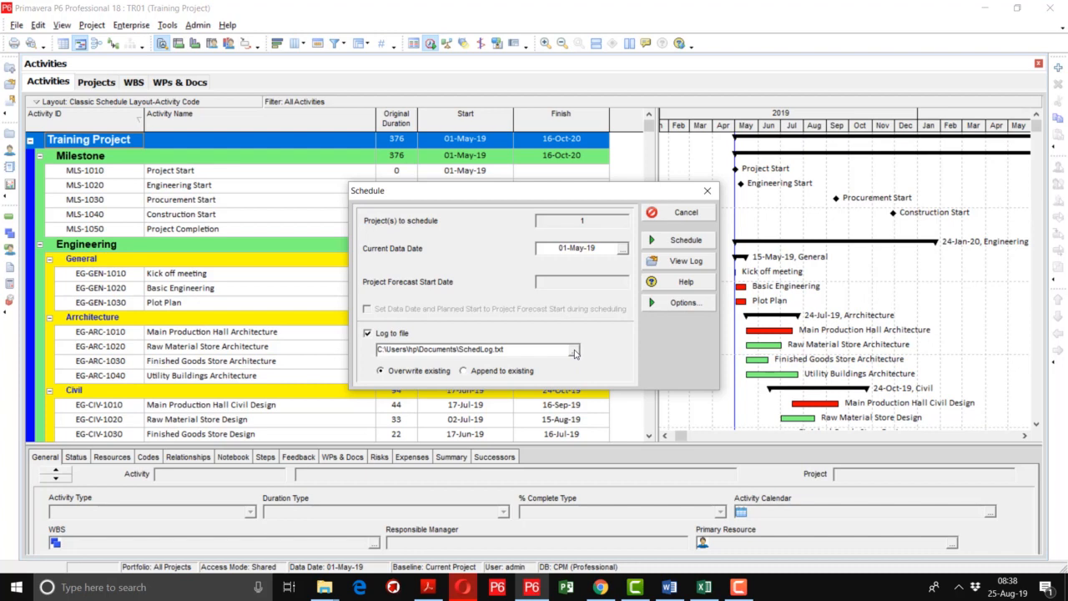
click(574, 353)
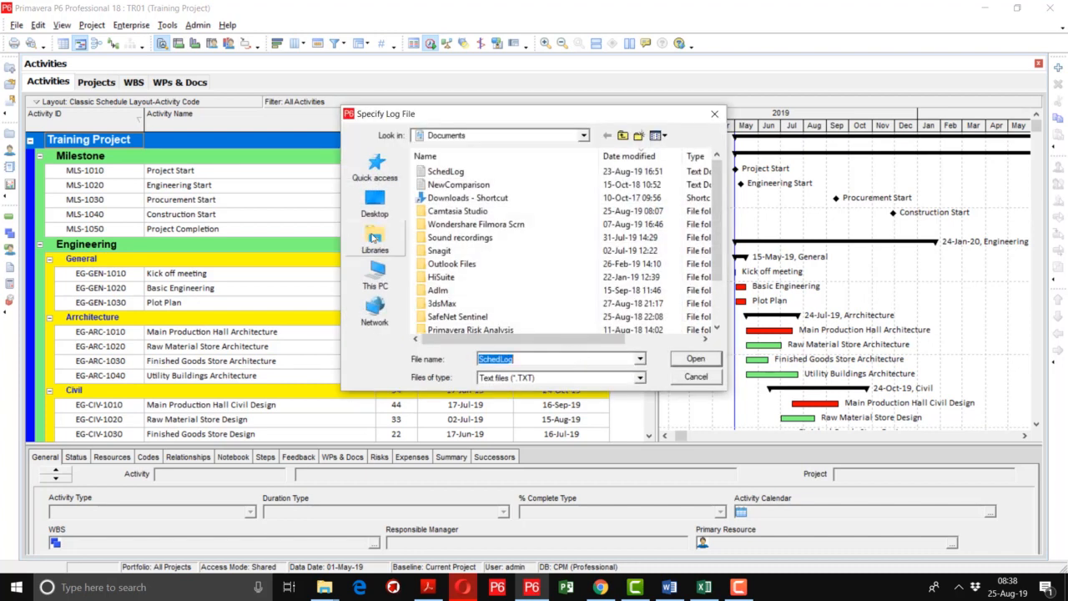
click(375, 200)
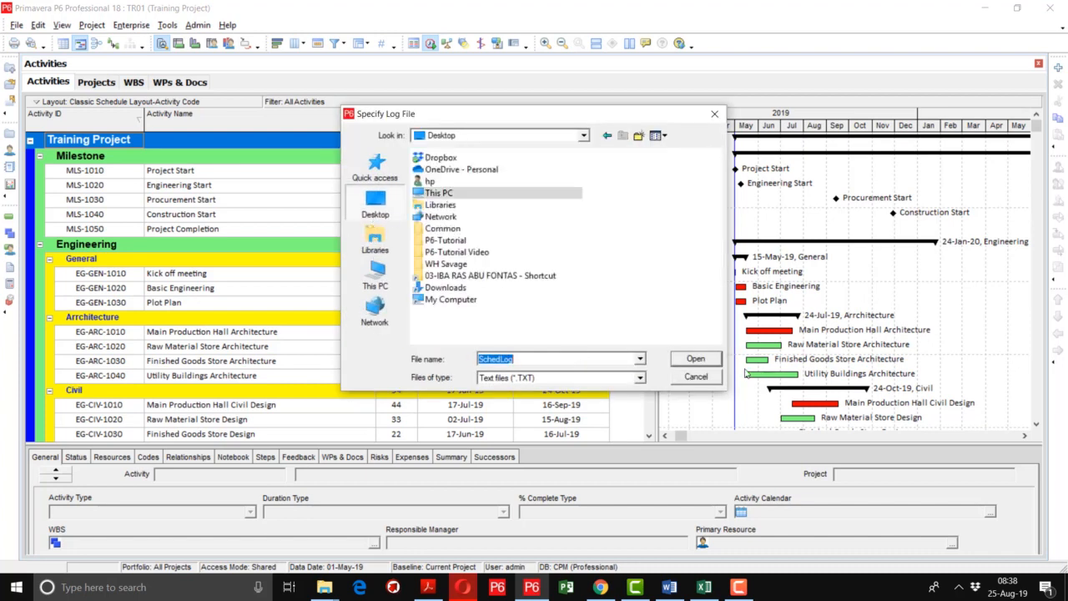
click(692, 360)
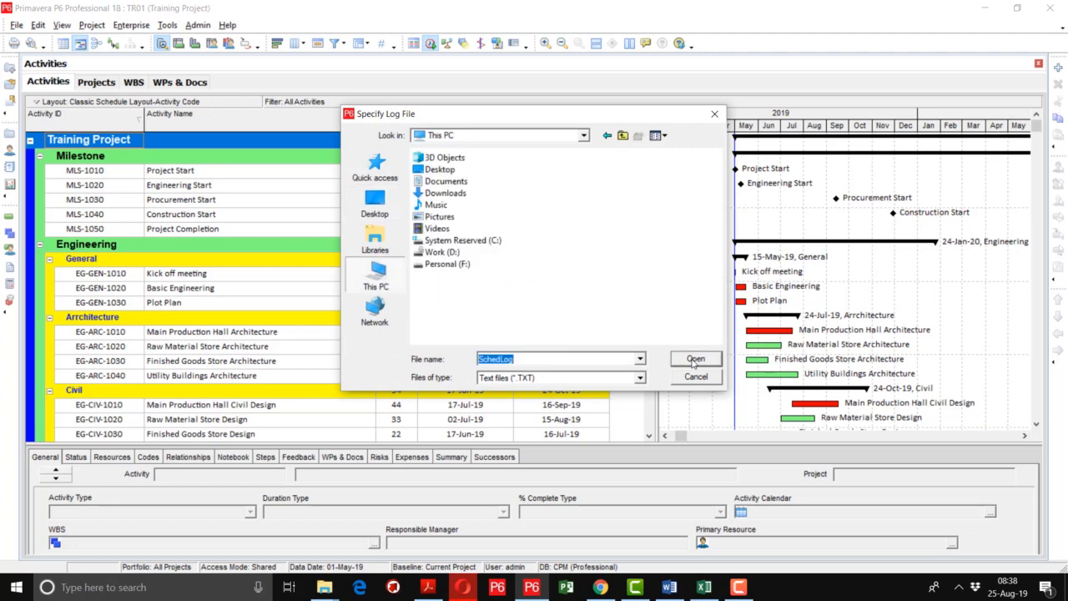
click(694, 359)
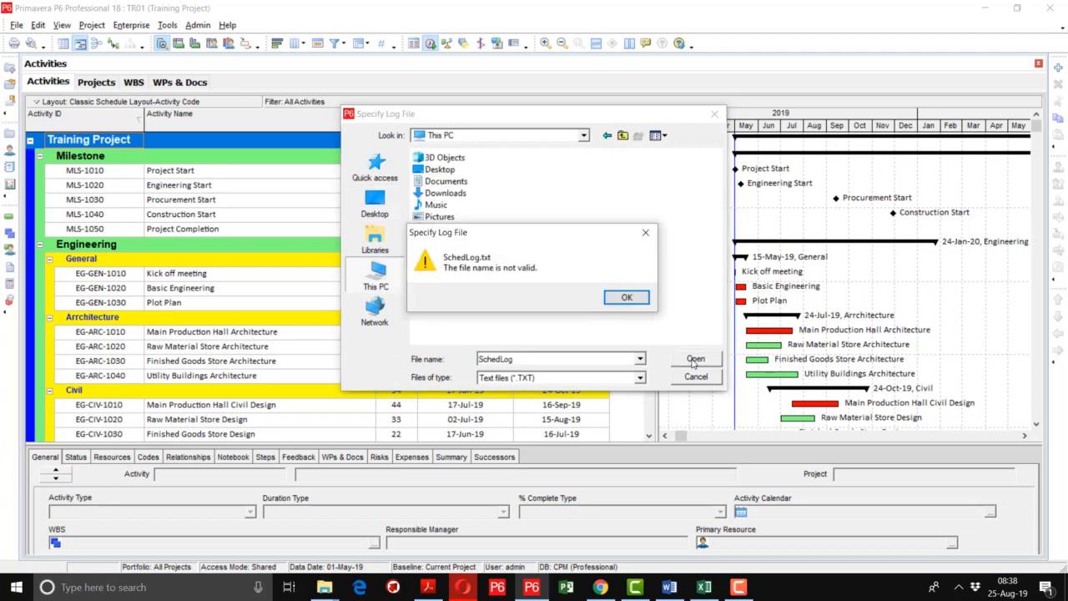
click(624, 297)
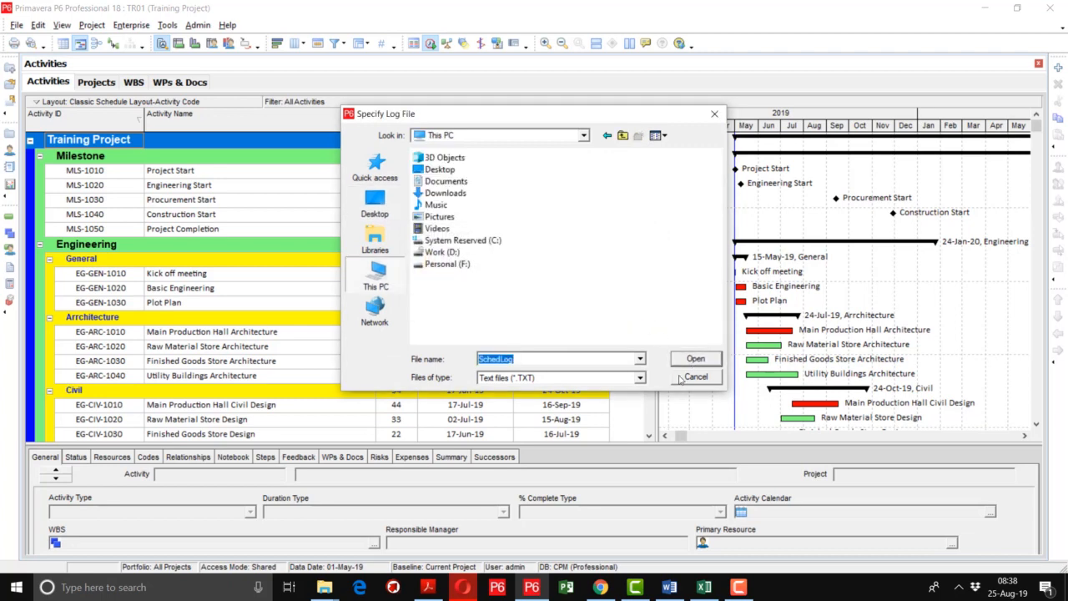
click(680, 378)
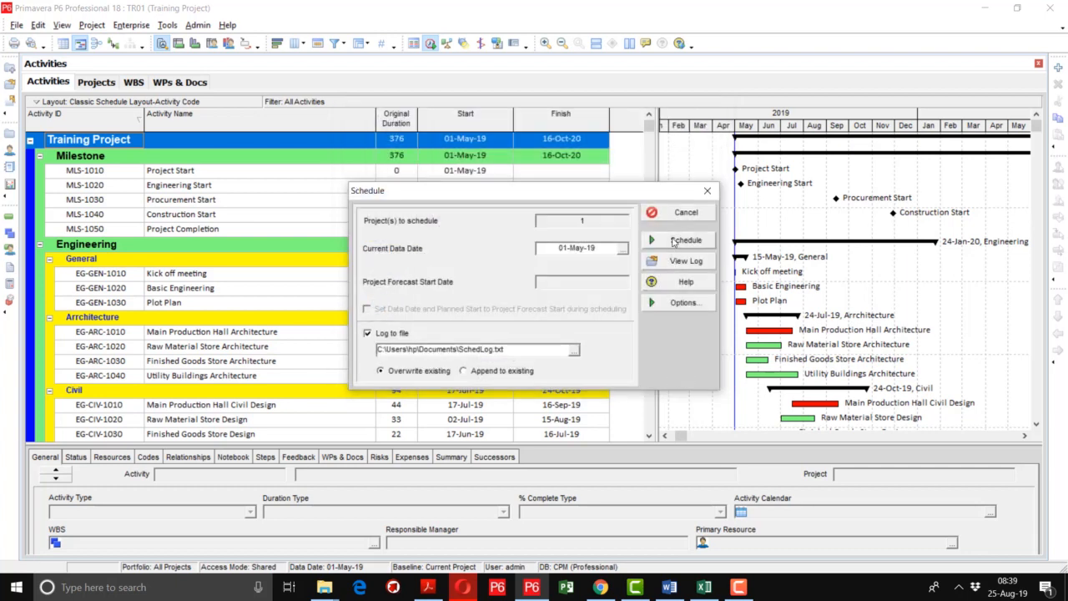
Schedule the project with logging enabled, and open the resulting scheduling log in a maximized window.
click(674, 241)
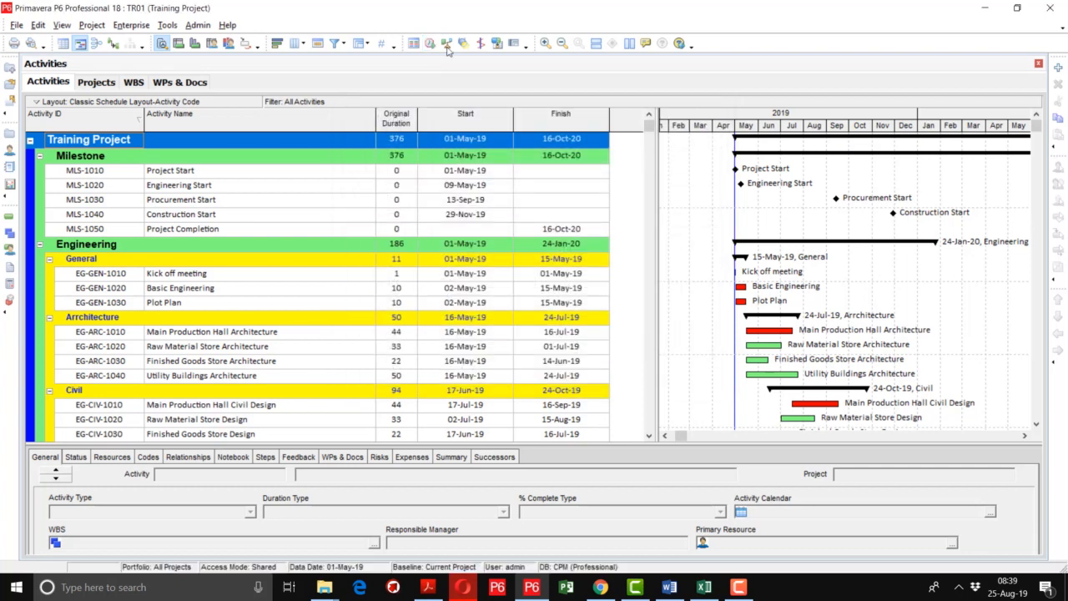
click(430, 43)
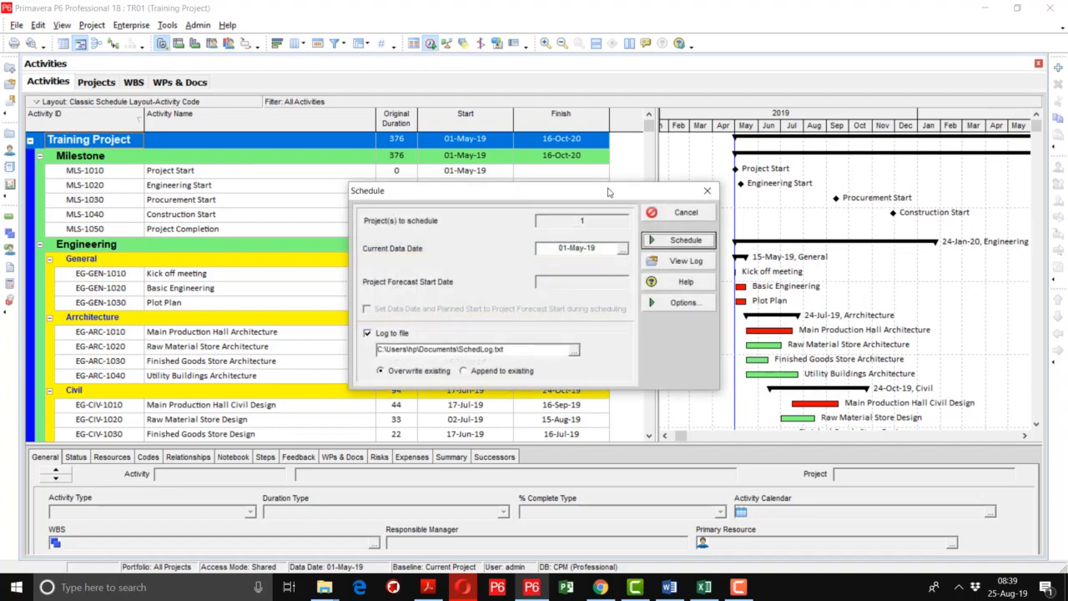
click(658, 262)
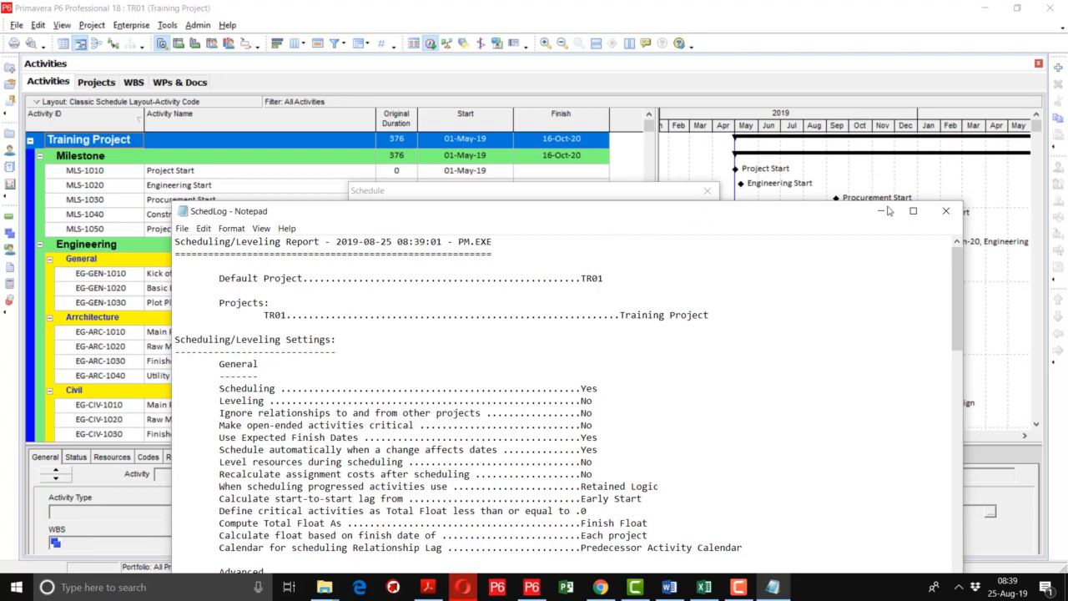
click(913, 211)
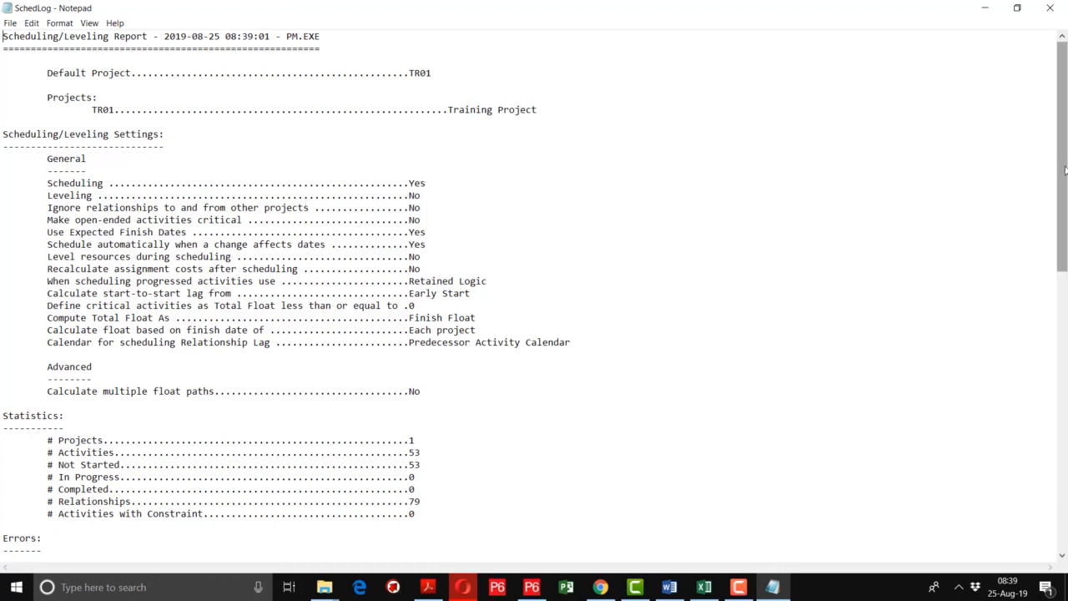
Read through the scheduling log, examining the statistics, the activities without predecessors or successors, the scheduling results and the critical activities.
drag(1066, 173, 1061, 270)
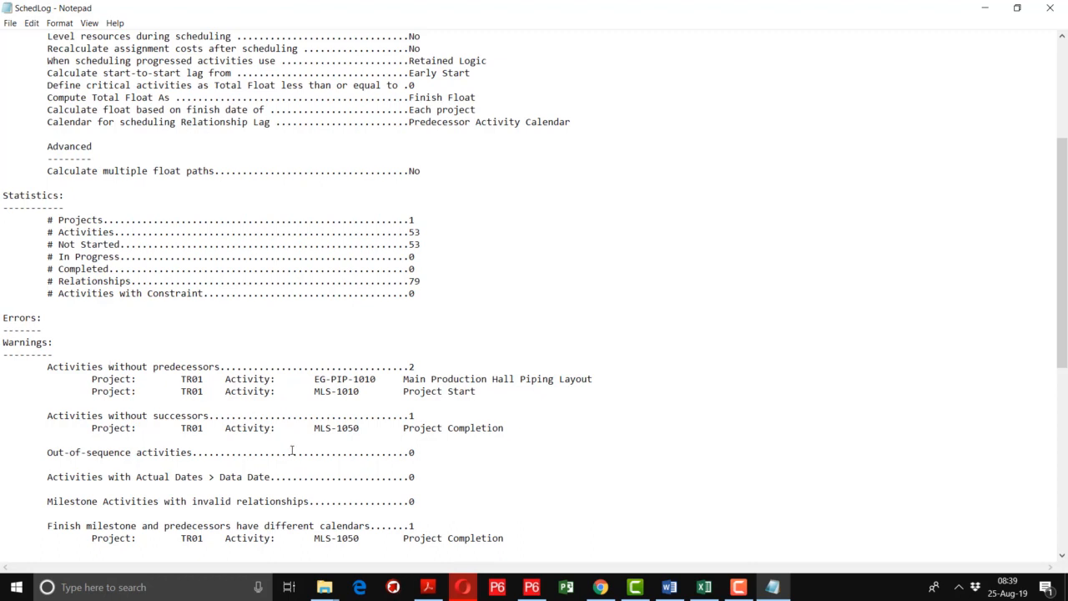
drag(477, 391, 406, 390)
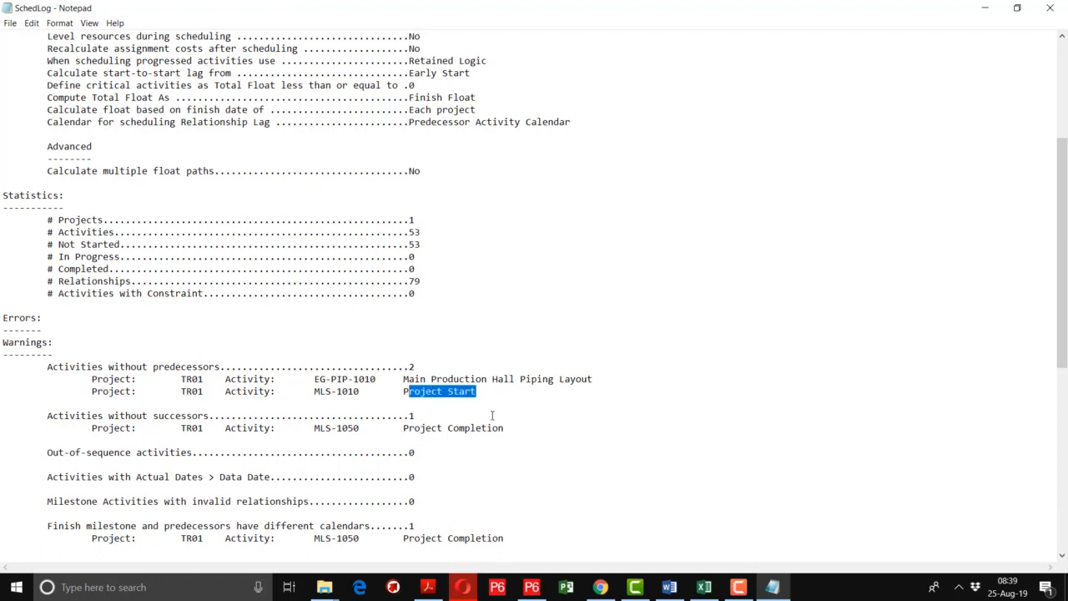
drag(506, 428, 402, 429)
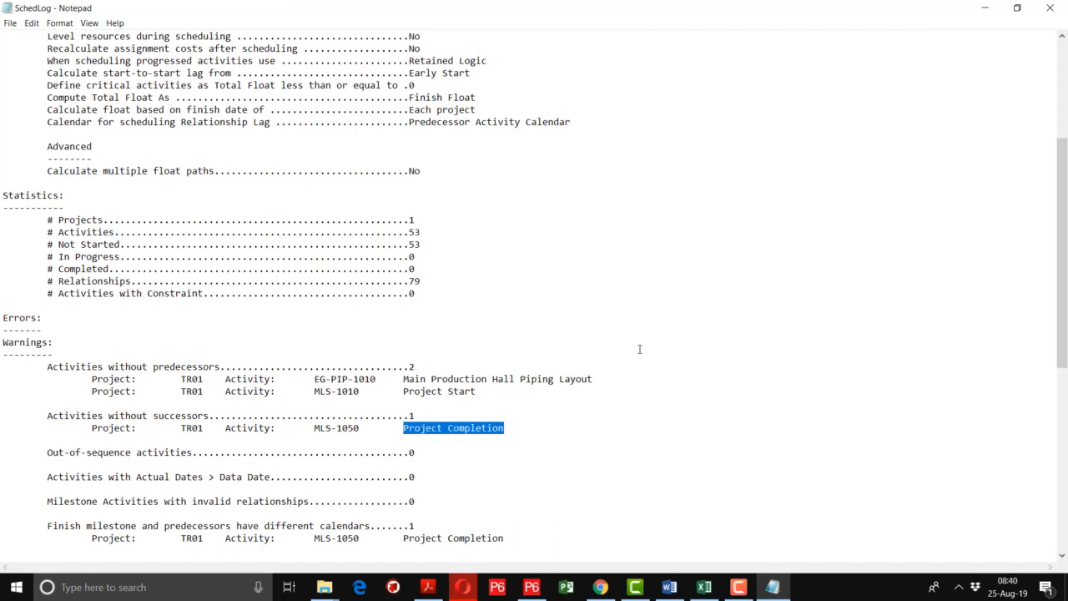
click(601, 379)
drag(600, 379, 403, 379)
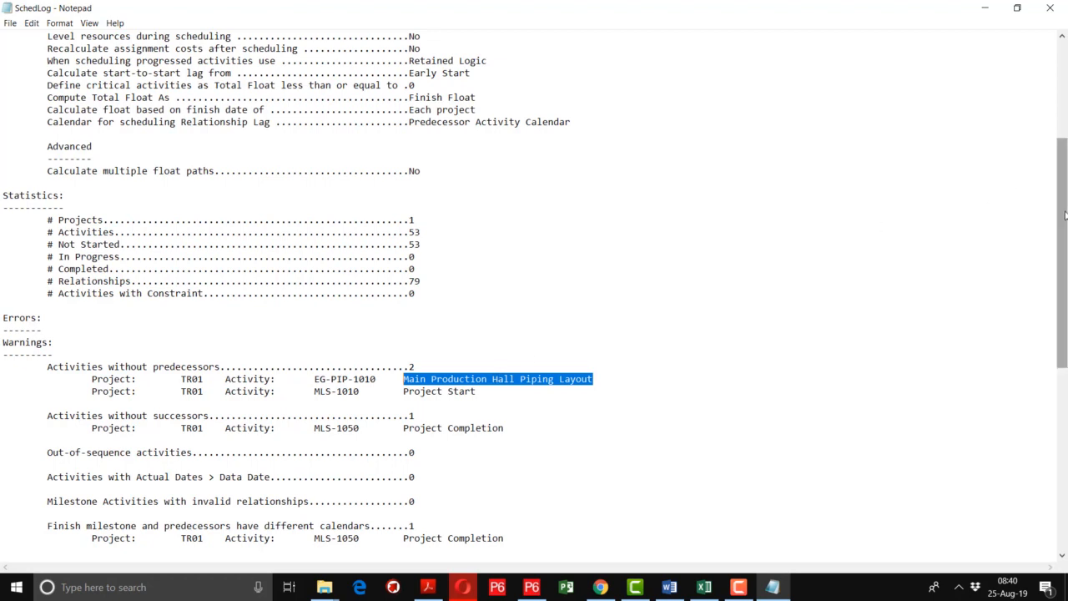
drag(1065, 215, 1056, 377)
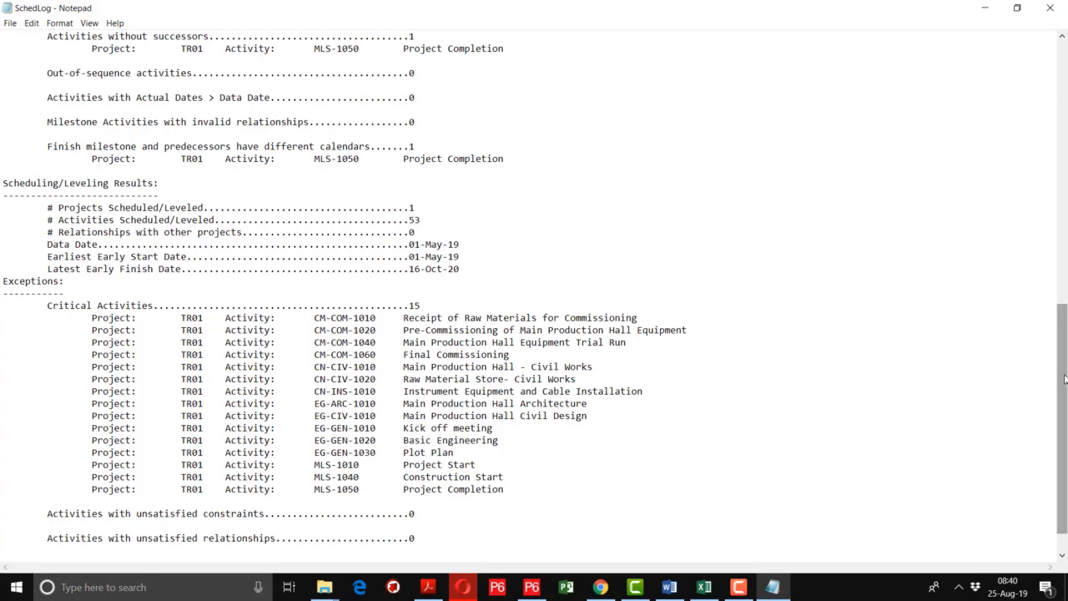
drag(1066, 378, 1048, 216)
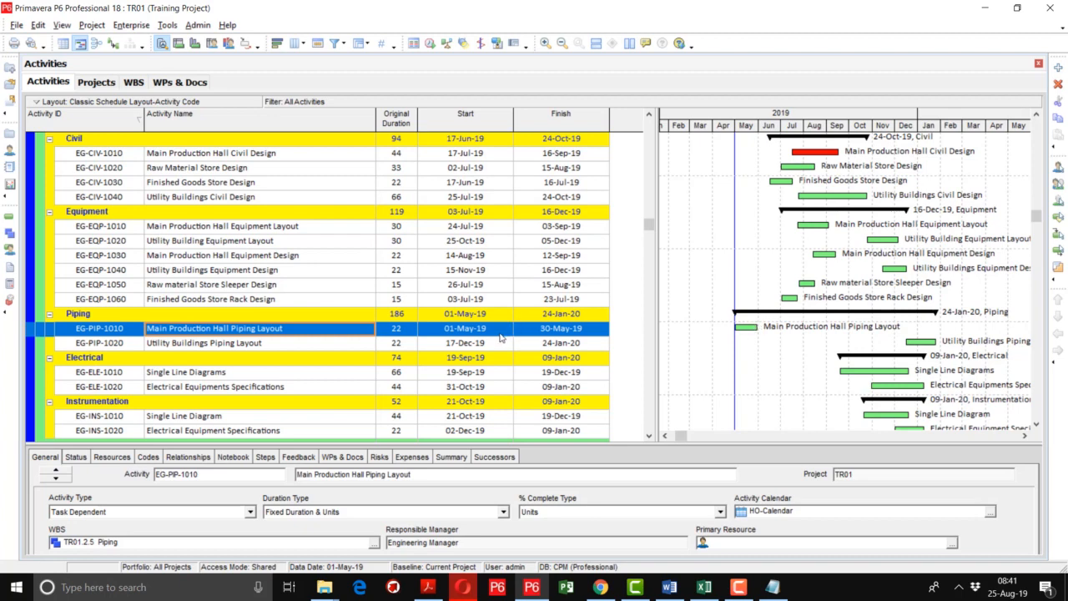
Examine the predecessors and successors of EG-PIP-1010 Main Production Hall Piping Layout in an enlarged details area.
click(179, 457)
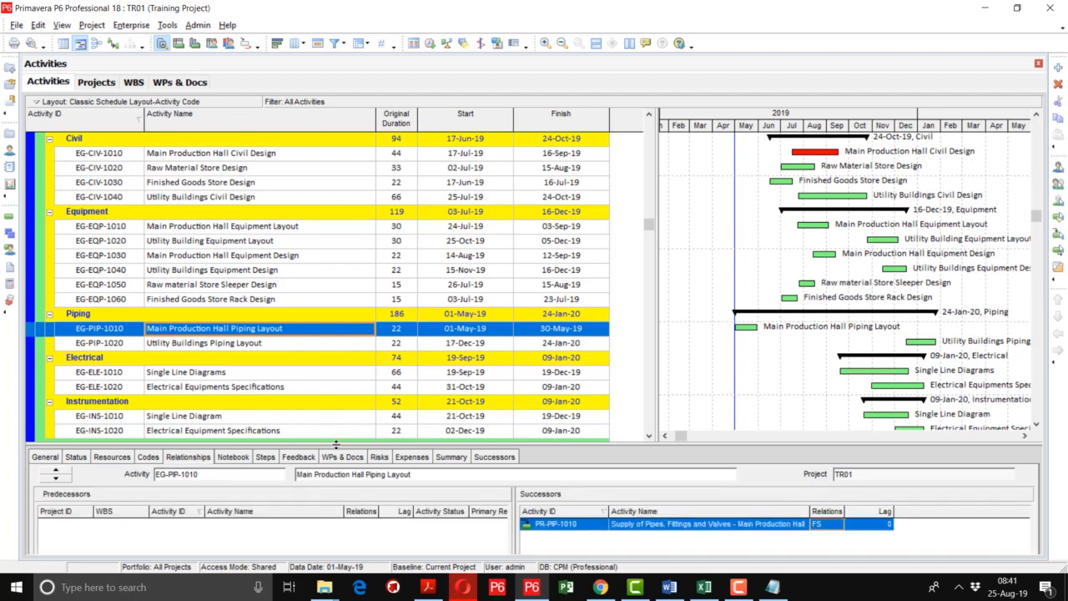
drag(335, 442, 344, 389)
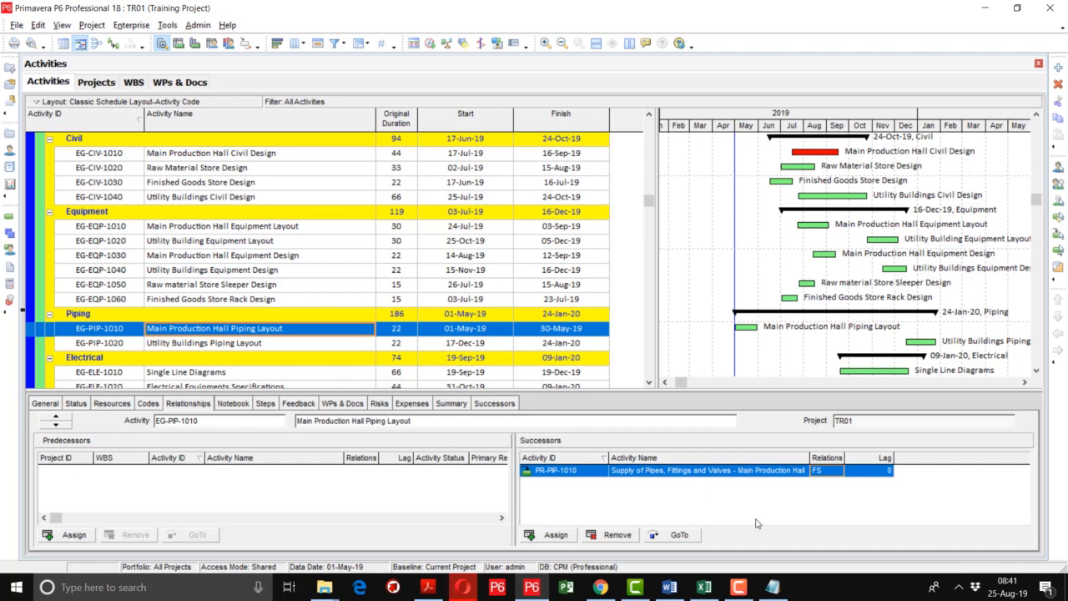
mouse_move(740, 588)
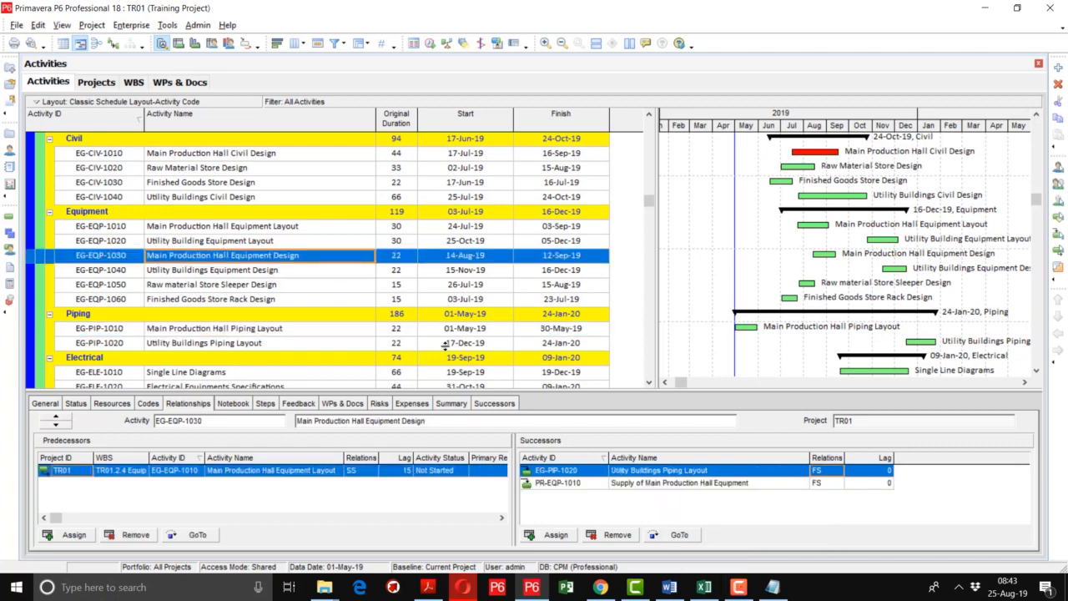
In the successors of EG-EQP-1030 Main Production Hall Equipment Design, replace EG-PIP-1020 with EG-PIP-1010 Main Production Hall Piping Layout.
double_click(579, 471)
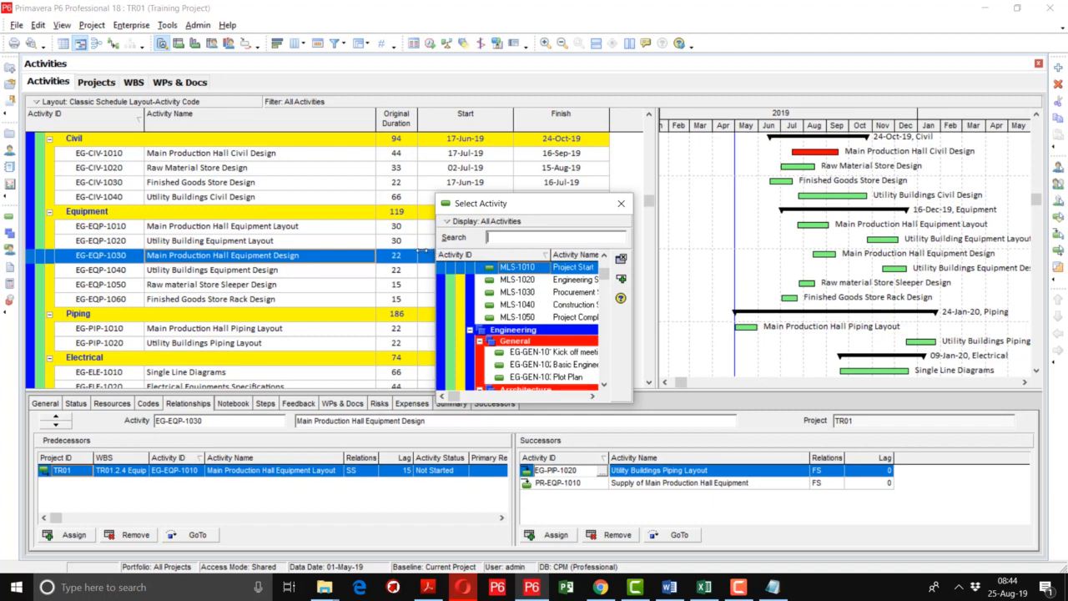
drag(436, 252, 280, 288)
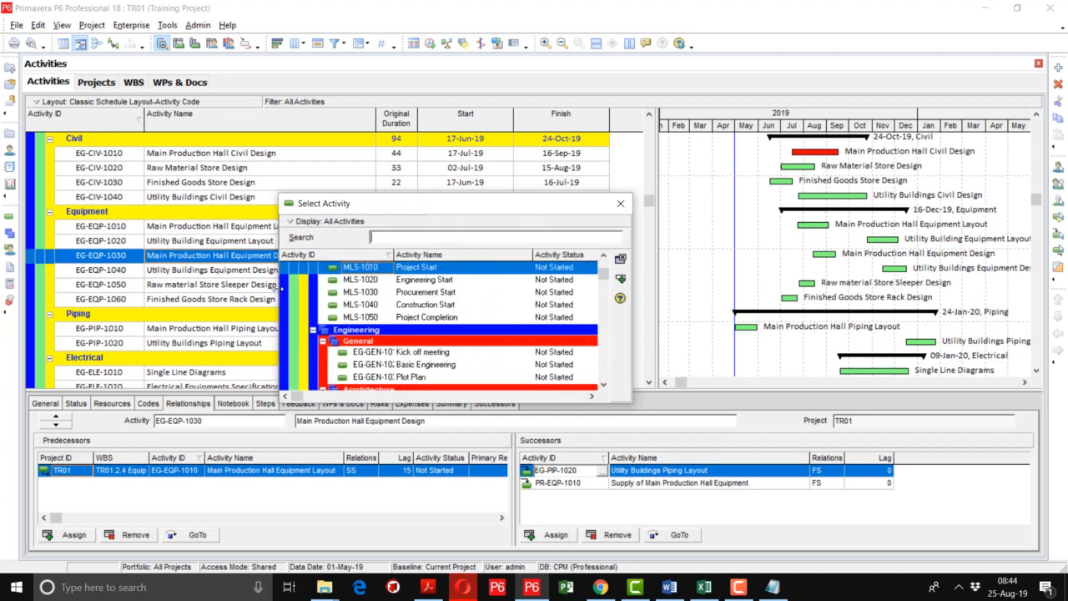
click(604, 384)
drag(603, 385, 603, 393)
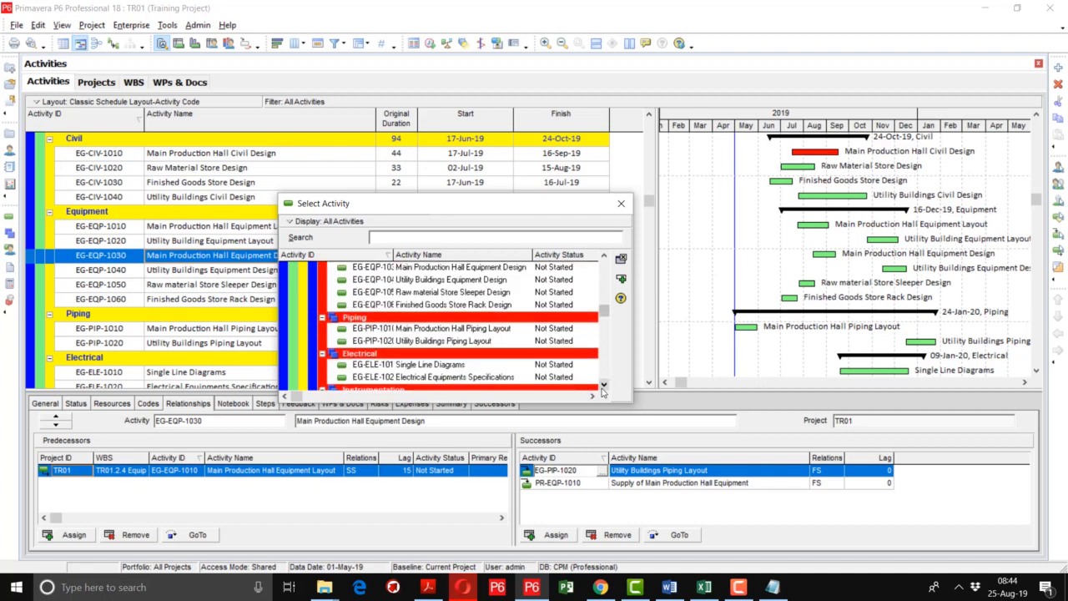
double_click(425, 329)
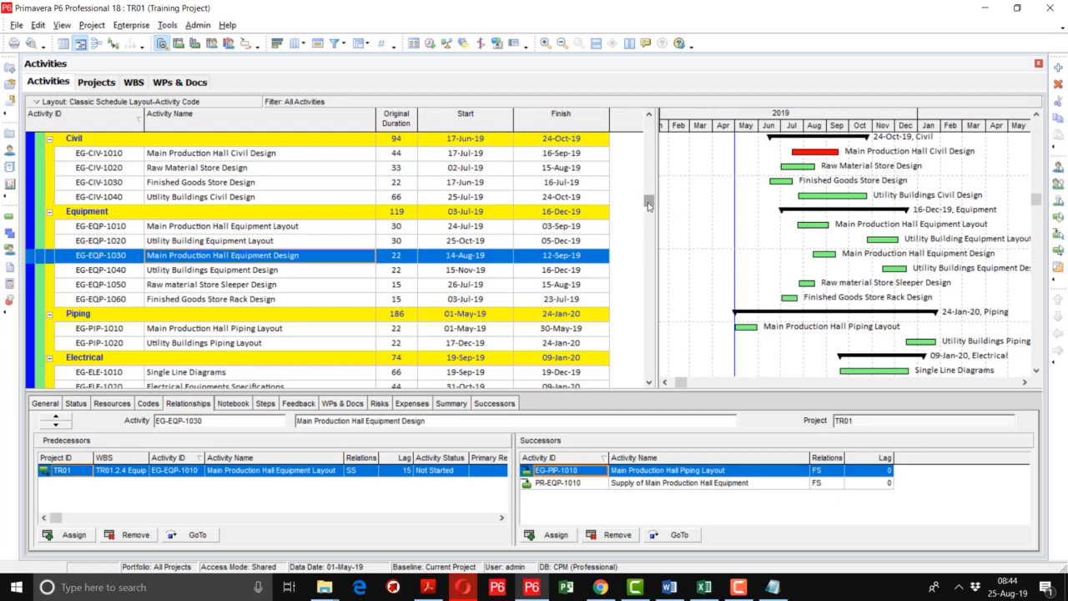
Reschedule the project and check the dates and relationships of EG-PIP-1010 Main Production Hall Piping Layout.
drag(649, 206, 648, 125)
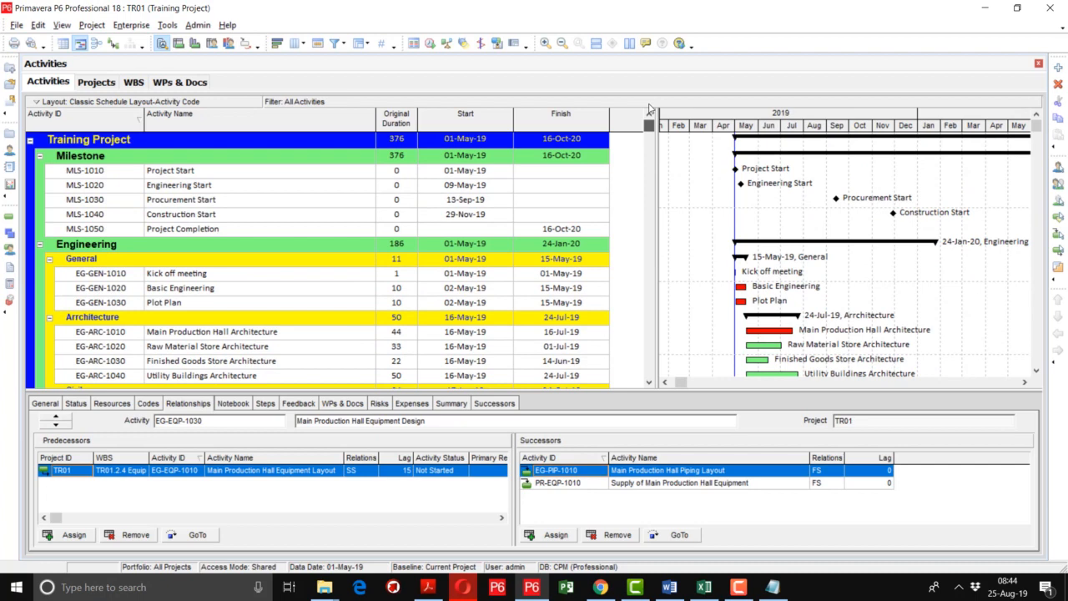
click(431, 44)
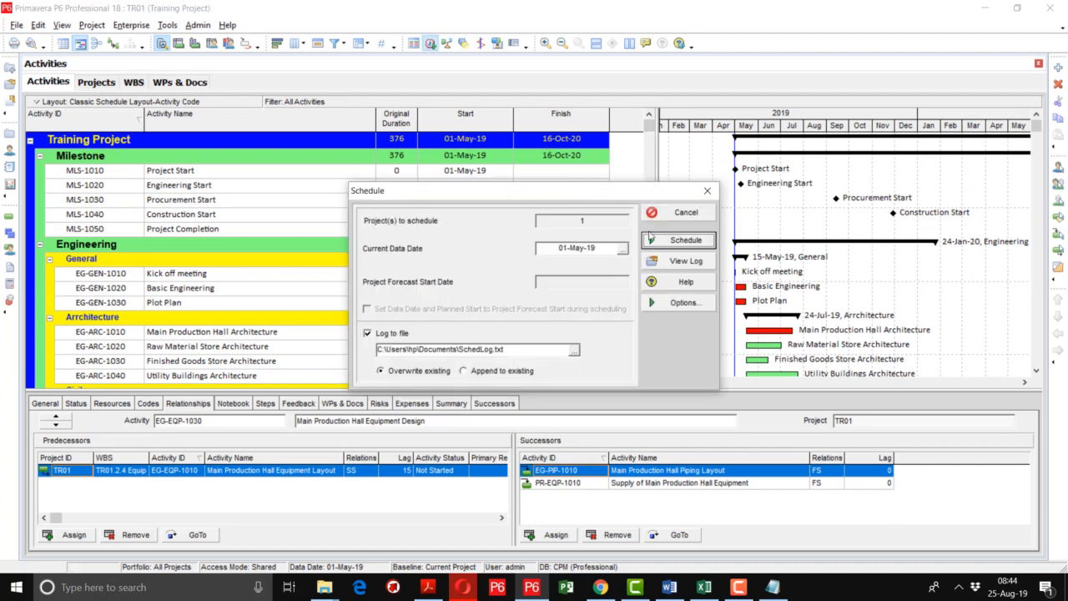
click(665, 241)
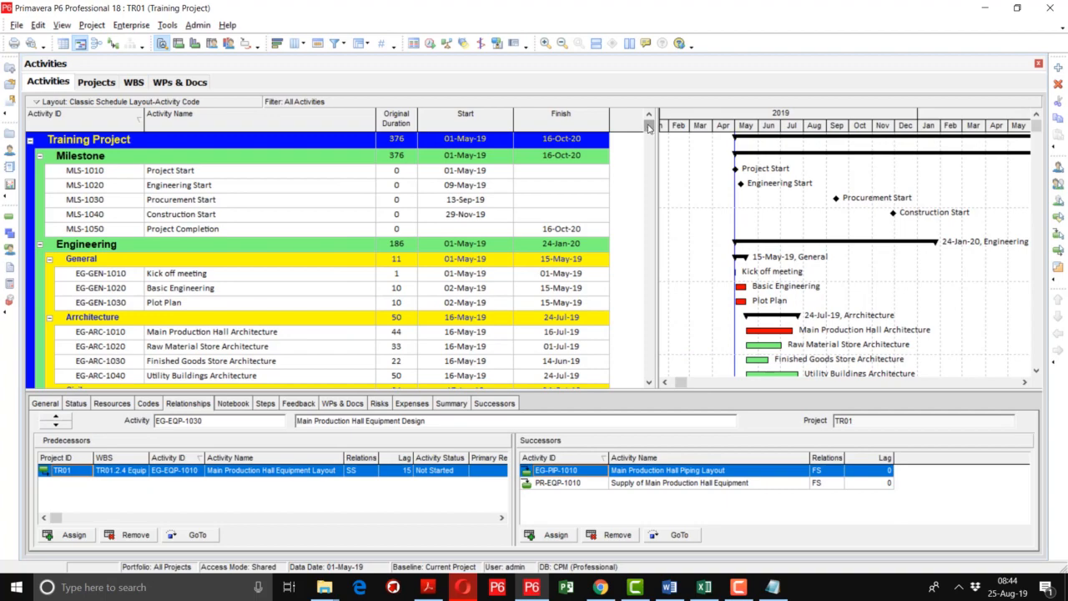
drag(649, 127, 683, 230)
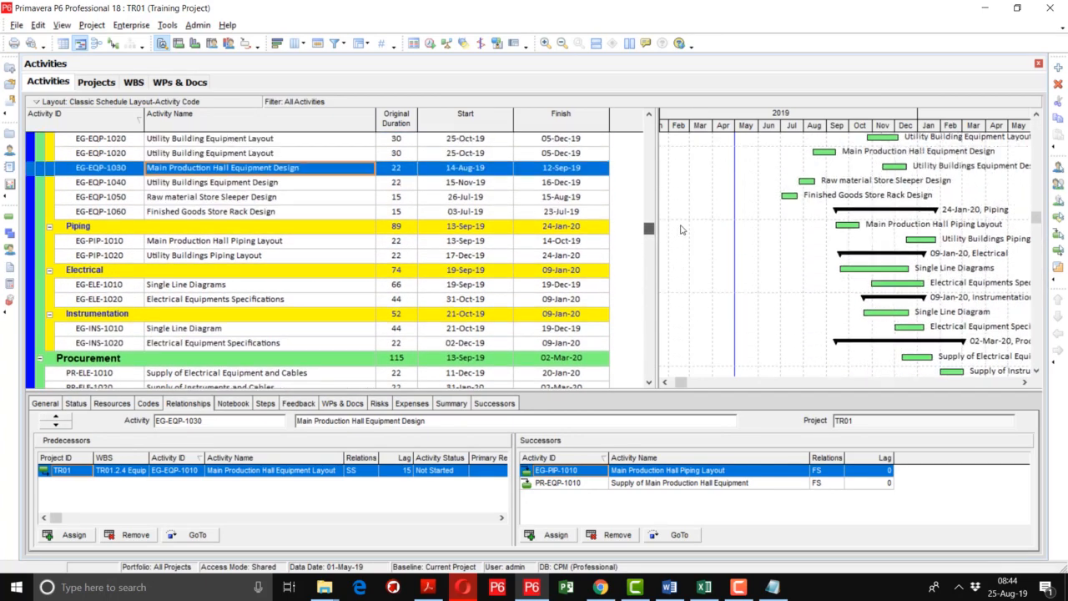
click(287, 242)
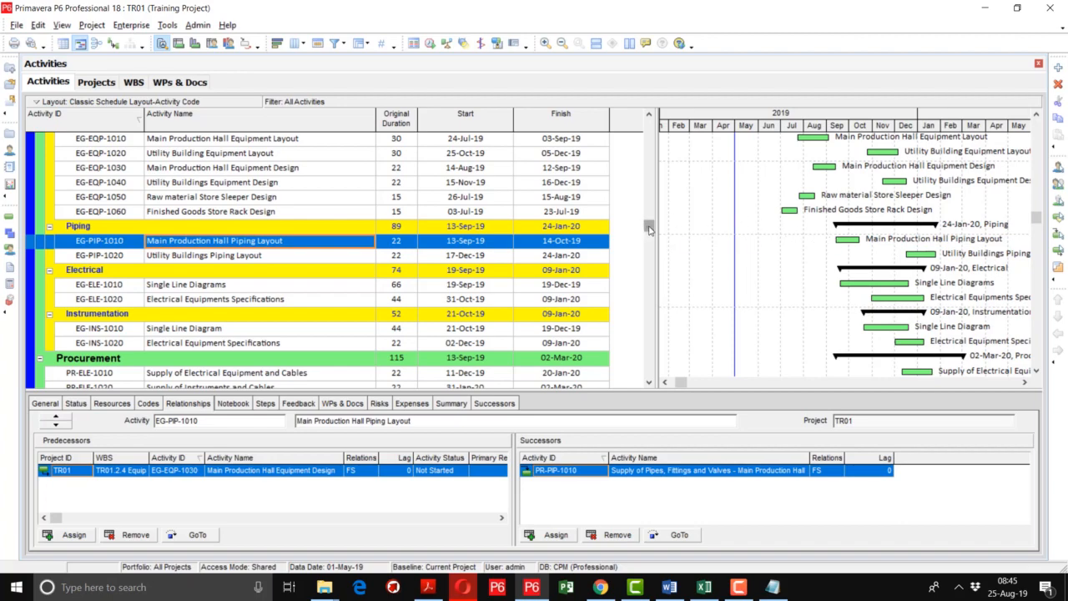
Open the latest scheduling log, examine its warnings about activities without predecessors or successors, and close the log.
drag(650, 228, 656, 126)
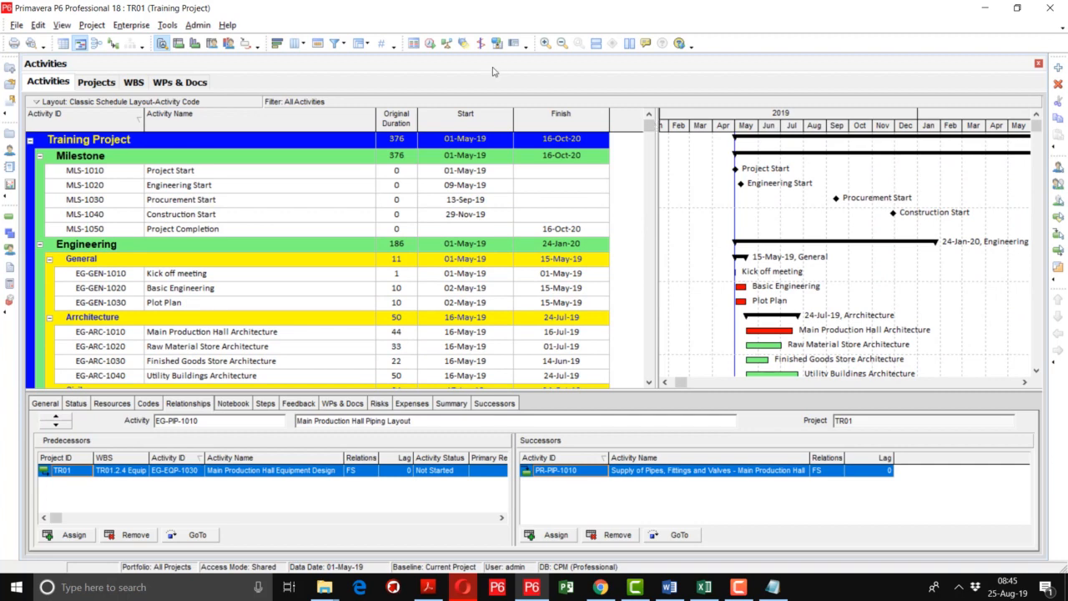
click(431, 46)
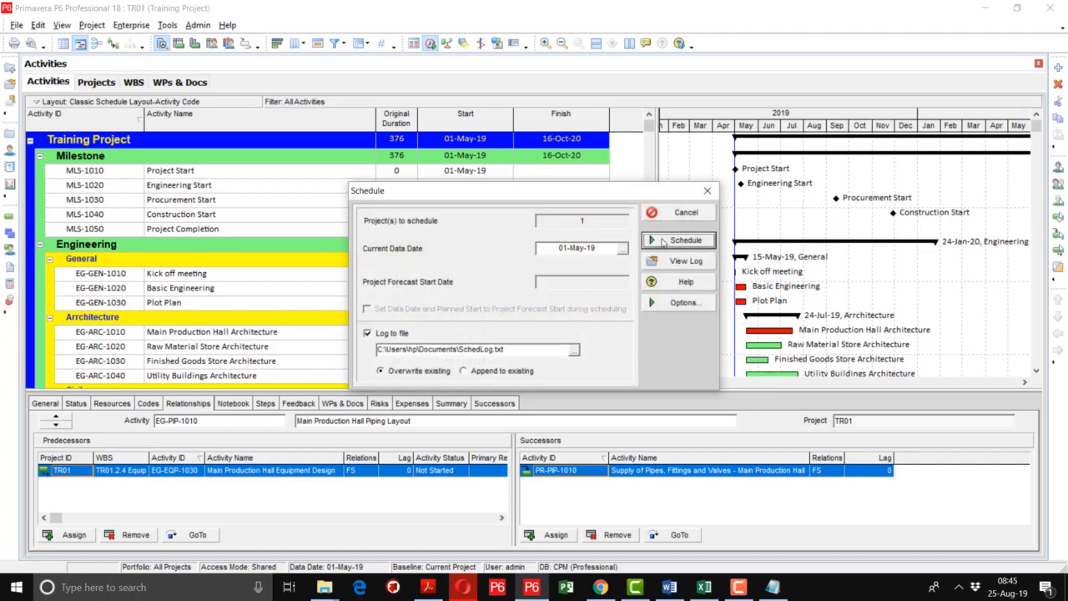
click(667, 262)
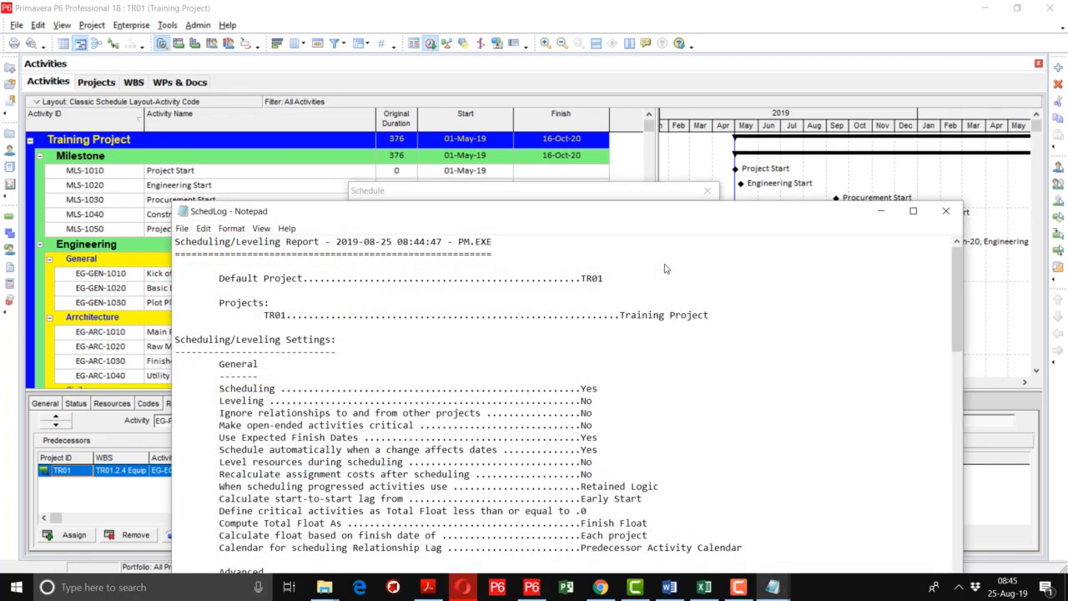
drag(960, 307, 966, 423)
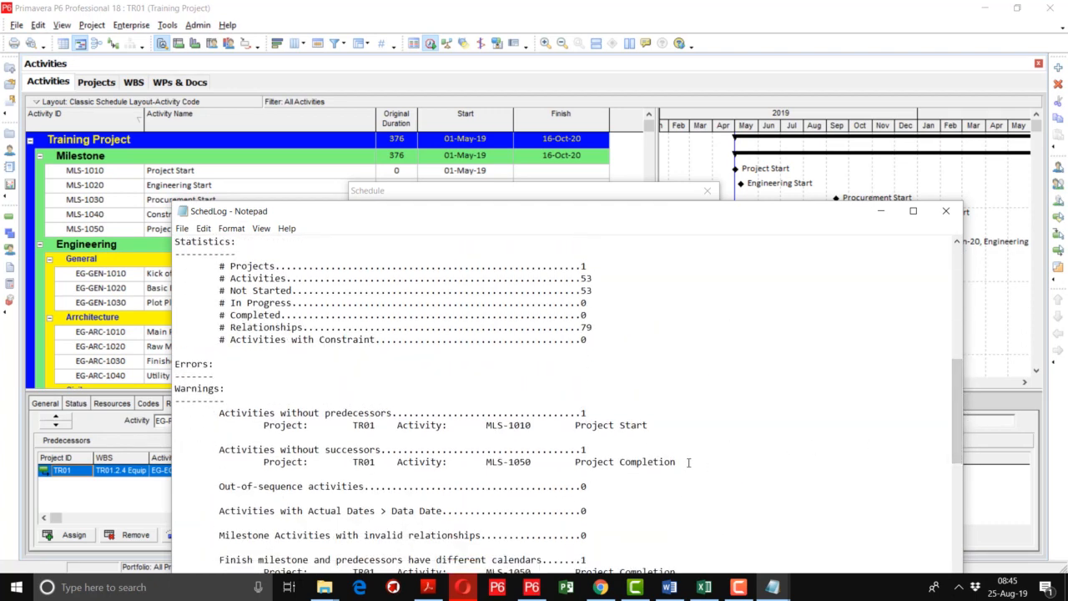
drag(687, 462, 193, 417)
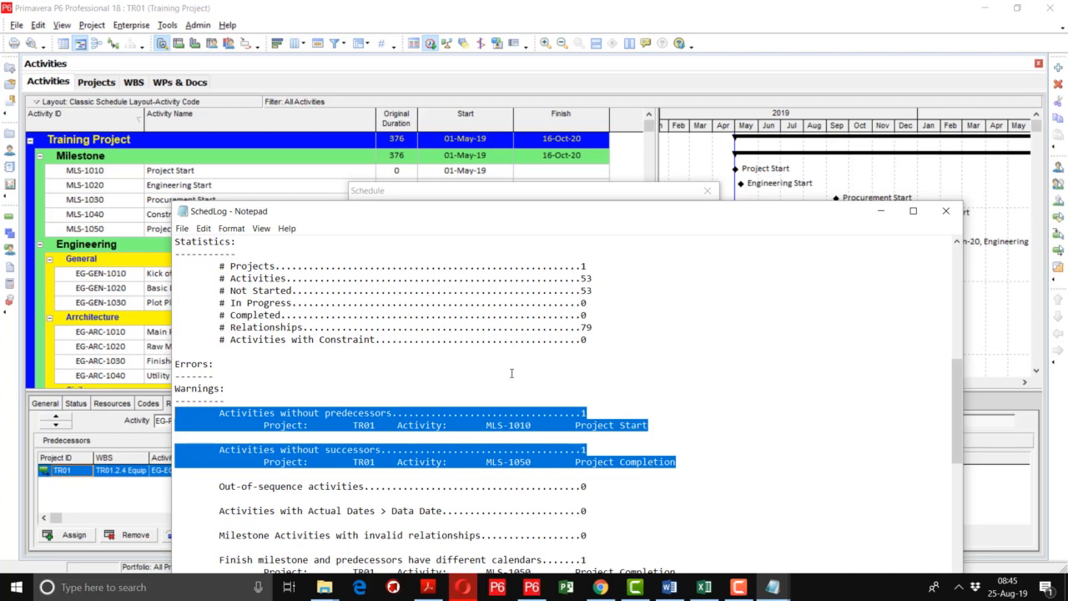
click(945, 215)
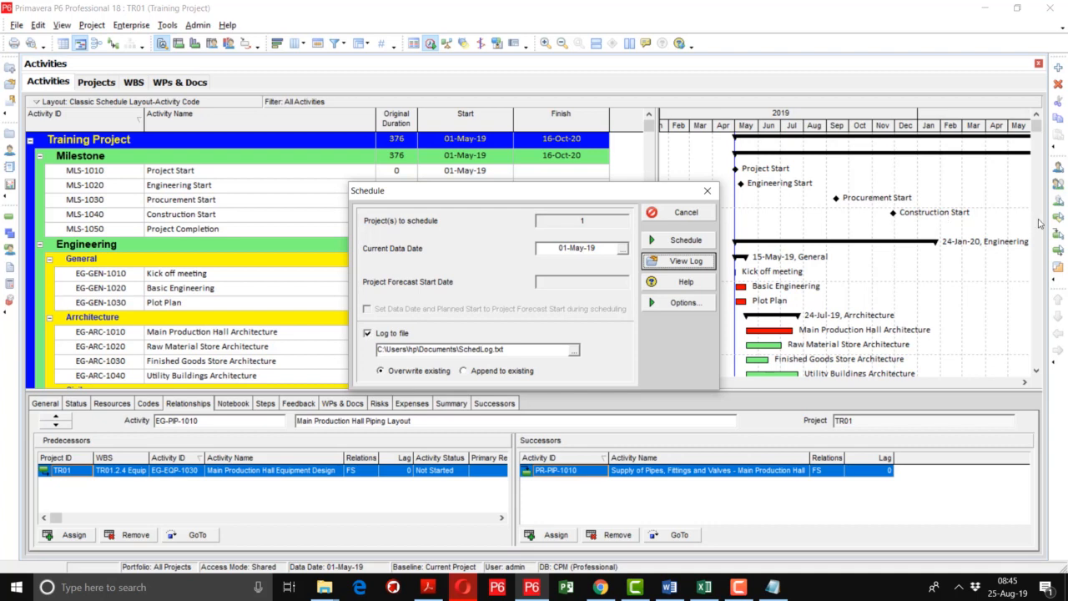
click(747, 590)
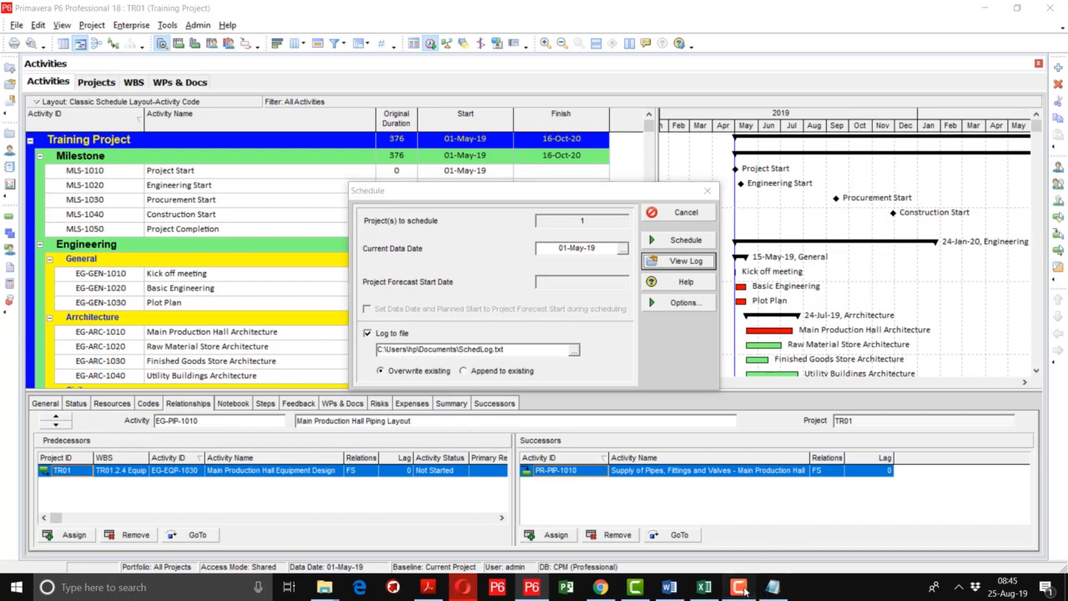
click(1012, 534)
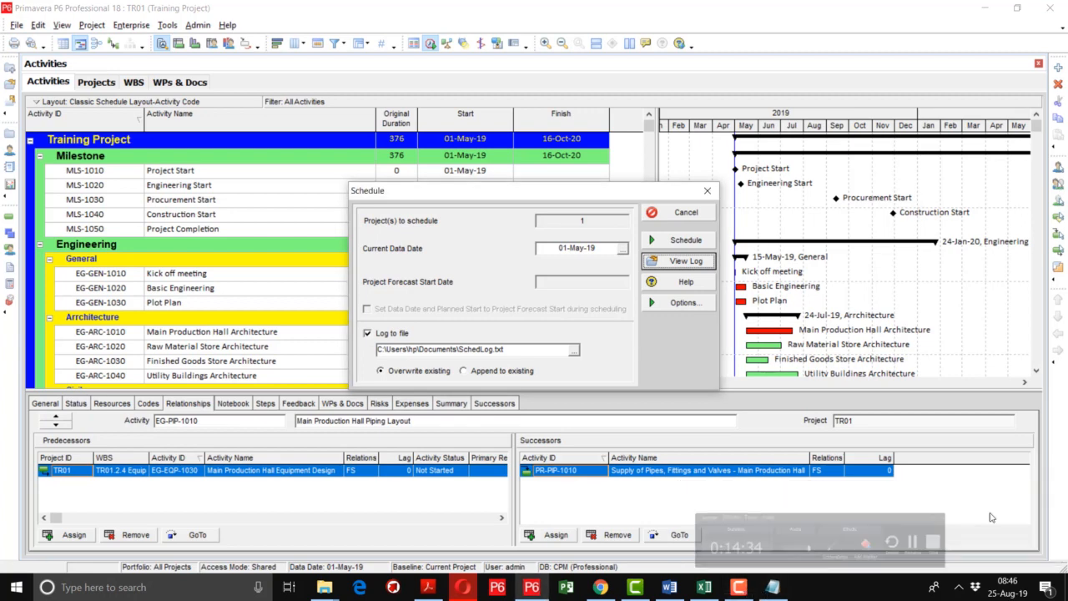
Close the Schedule dialog and filter the activity list with the default Critical filter, replacing the activities shown in the layout.
click(668, 215)
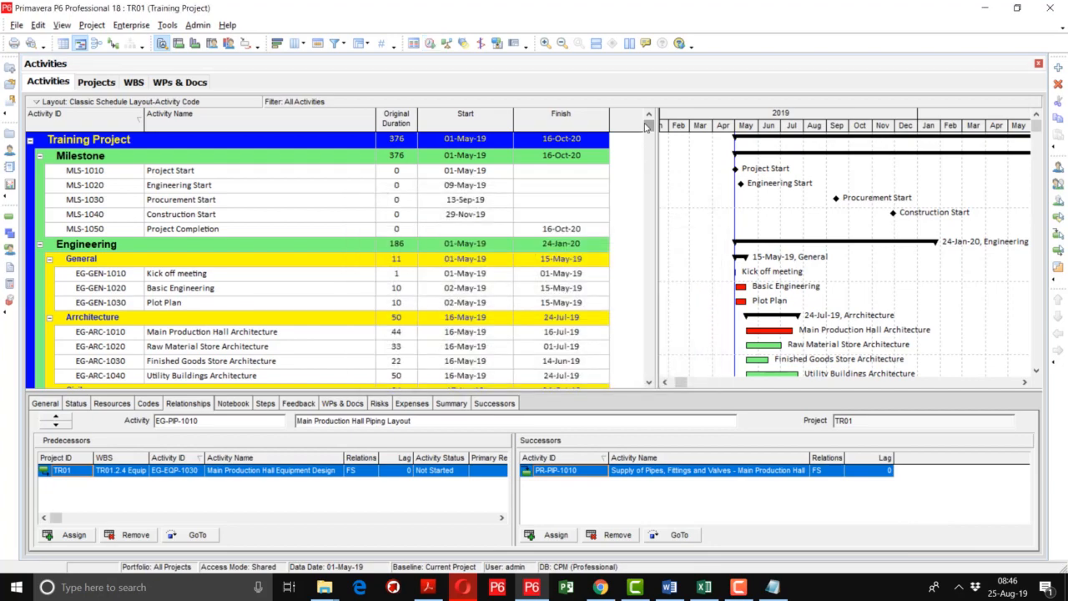
mouse_move(647, 125)
mouse_down()
mouse_move(657, 368)
mouse_move(650, 120)
mouse_up()
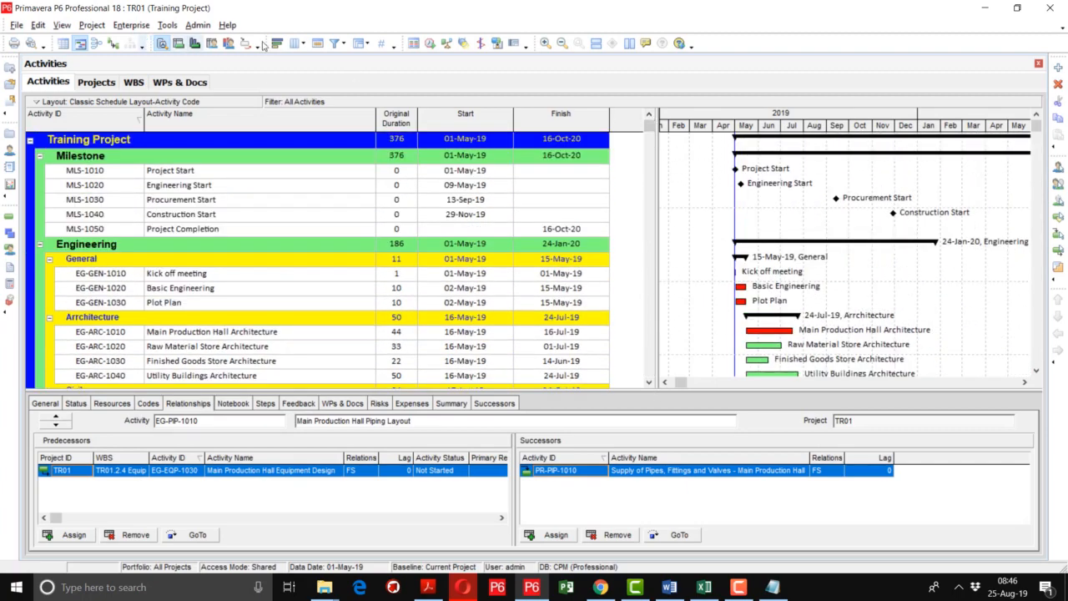
click(338, 43)
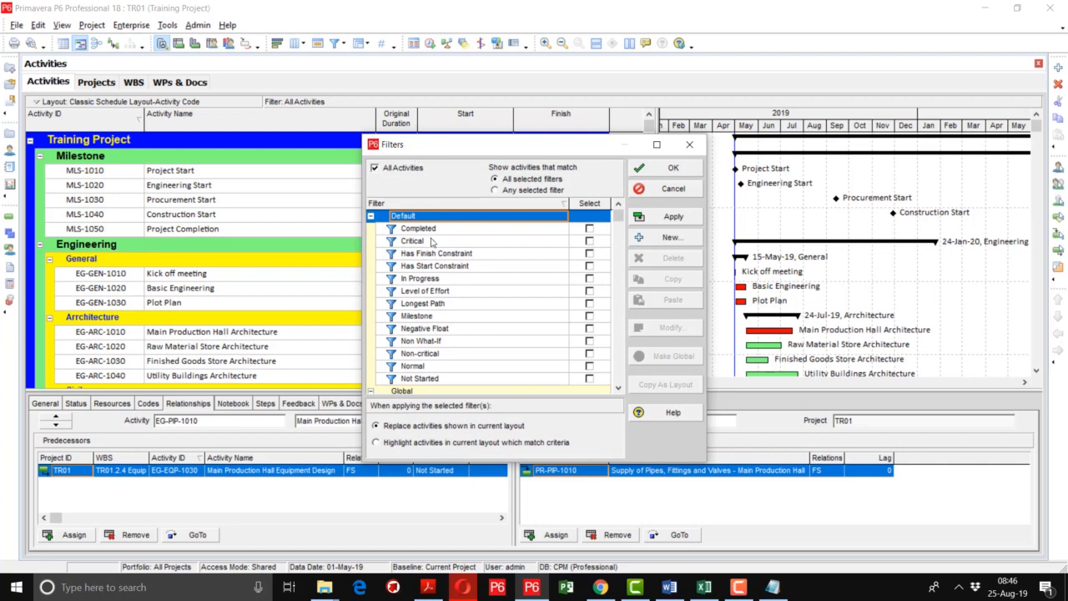
click(590, 241)
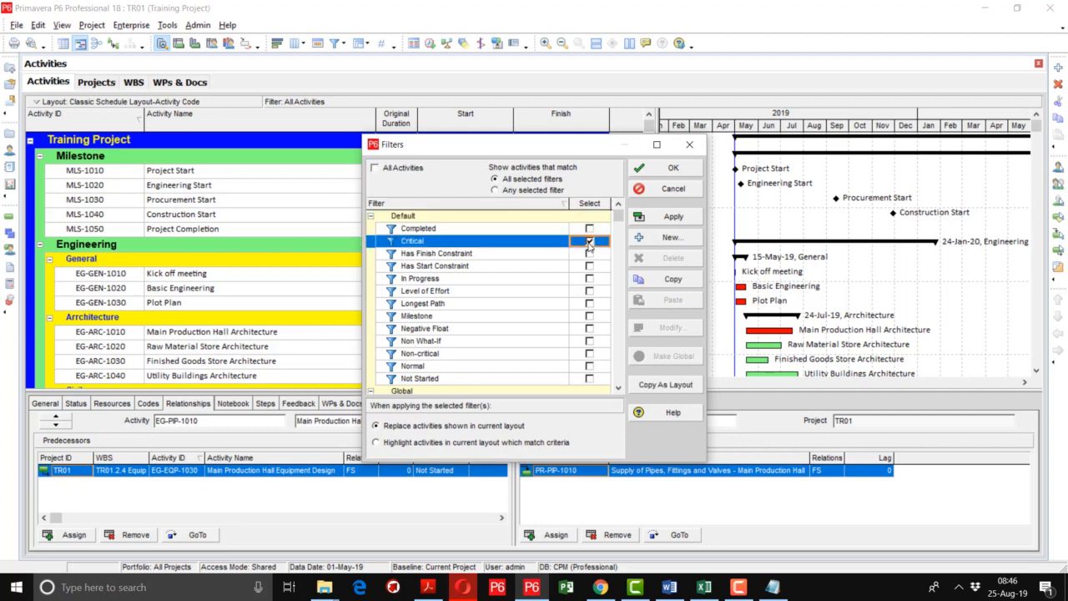
click(671, 217)
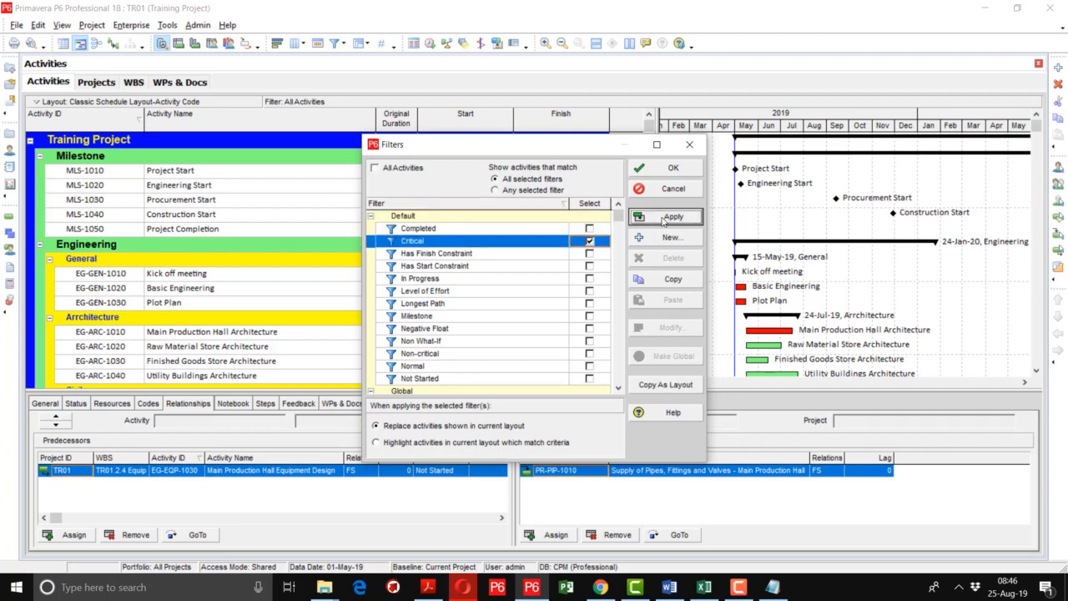
click(665, 170)
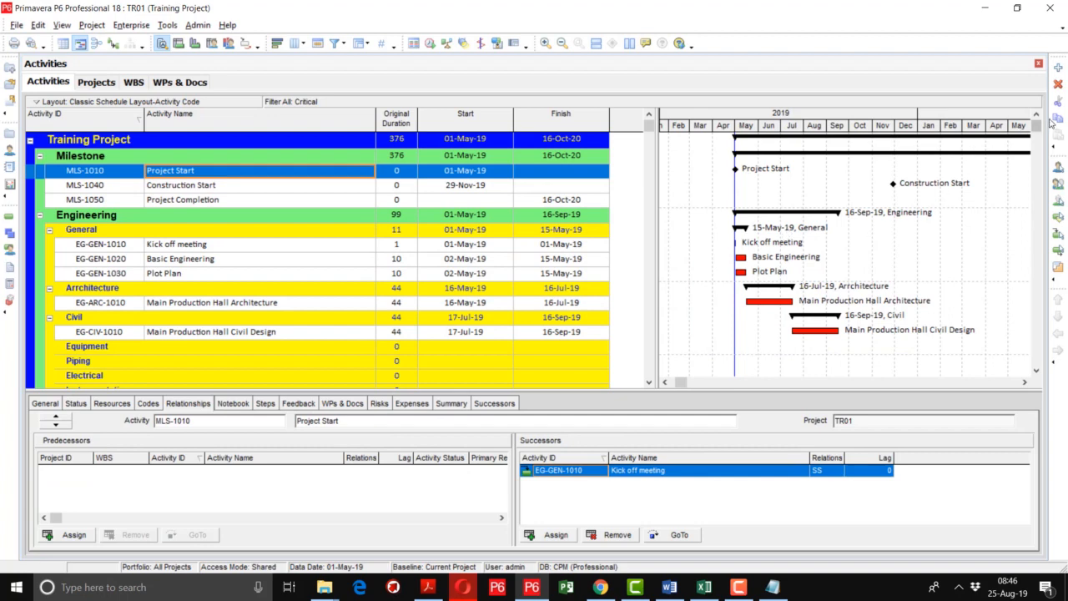
Compress the Gantt chart timescale so the bars from project start to Project Completion fit in the visible chart.
mouse_move(1040, 131)
mouse_down()
mouse_move(1041, 374)
mouse_move(1040, 116)
mouse_up()
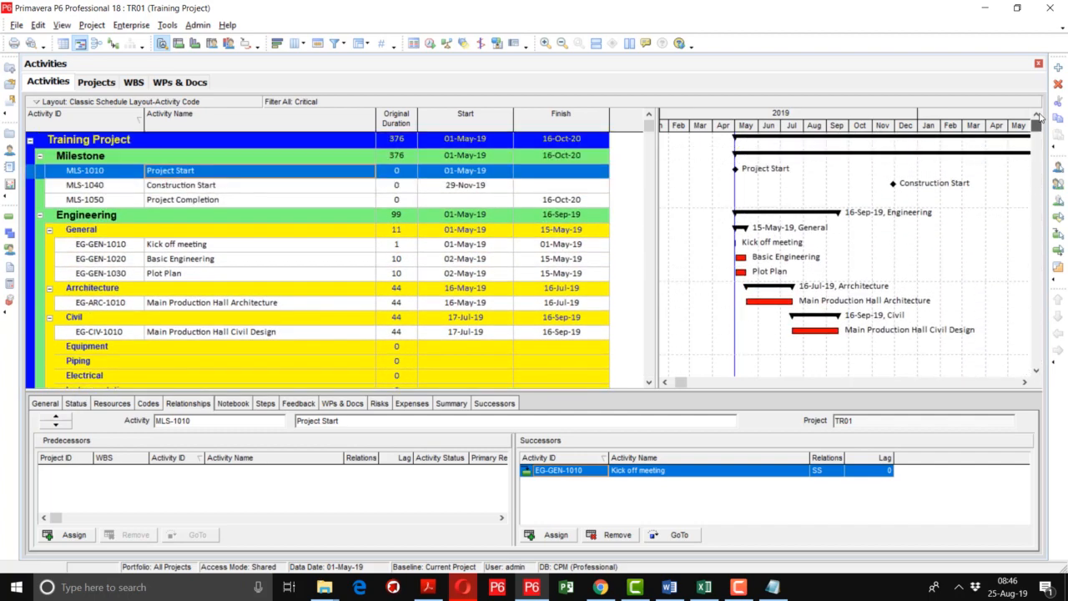
drag(934, 130, 834, 138)
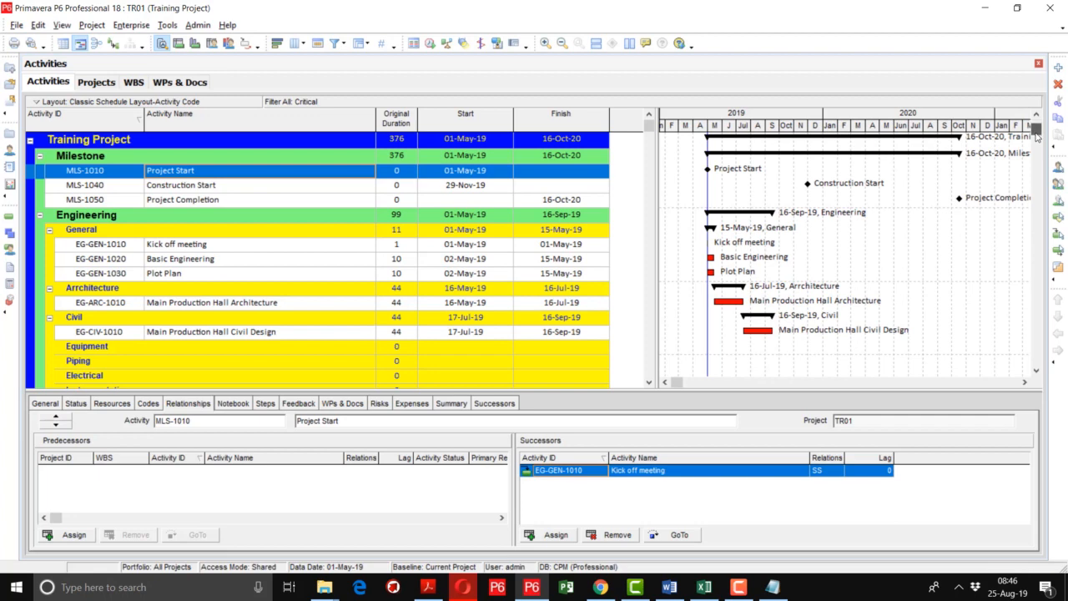
drag(1038, 136, 987, 117)
Open the column selection for the activity table and search the available options for "total float".
right_click(622, 123)
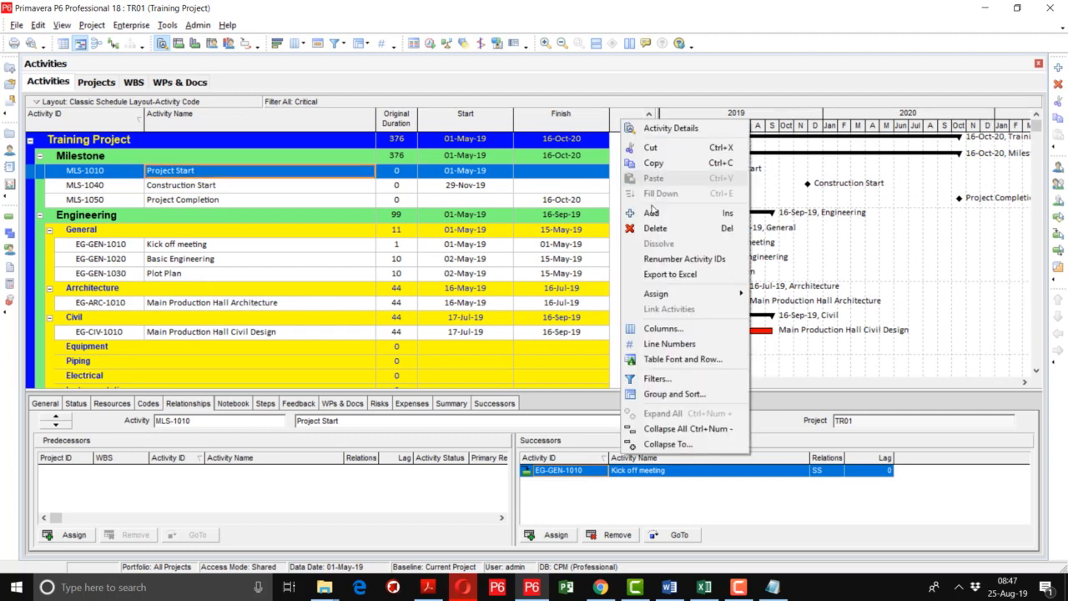
click(649, 328)
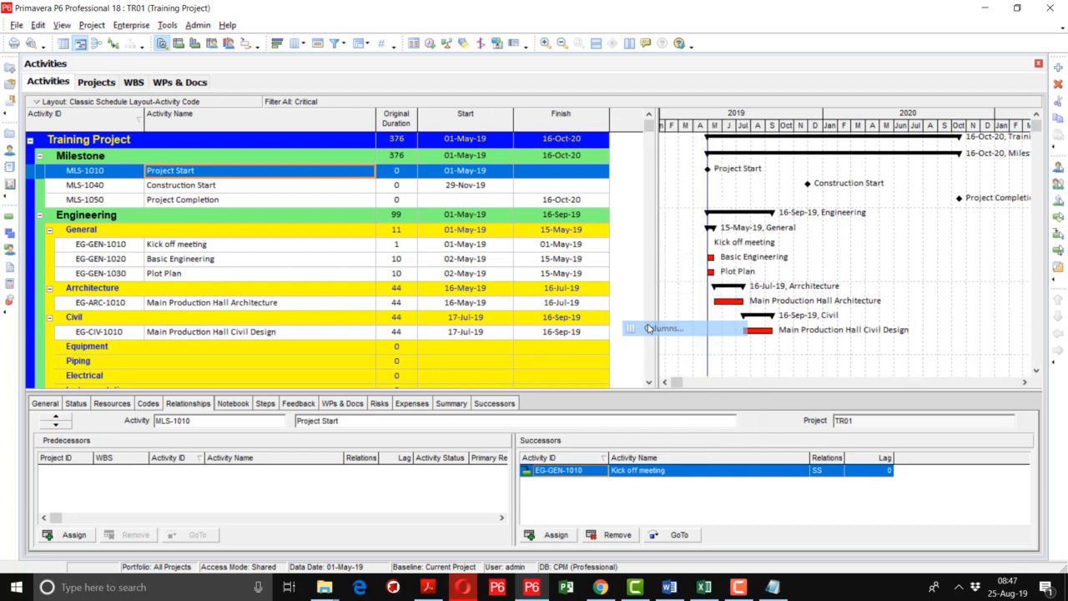
click(451, 179)
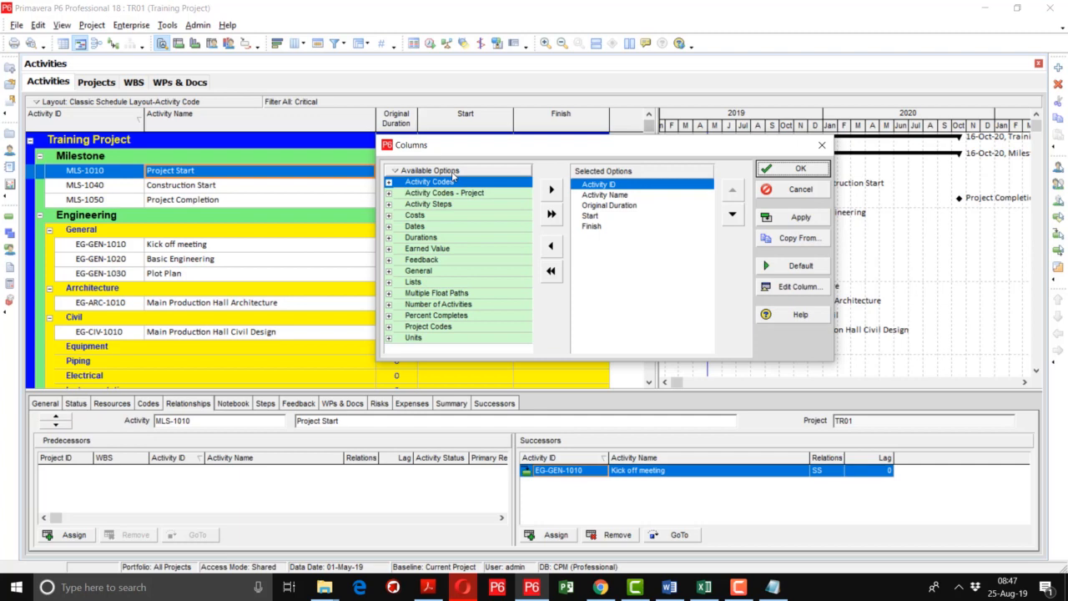
right_click(453, 172)
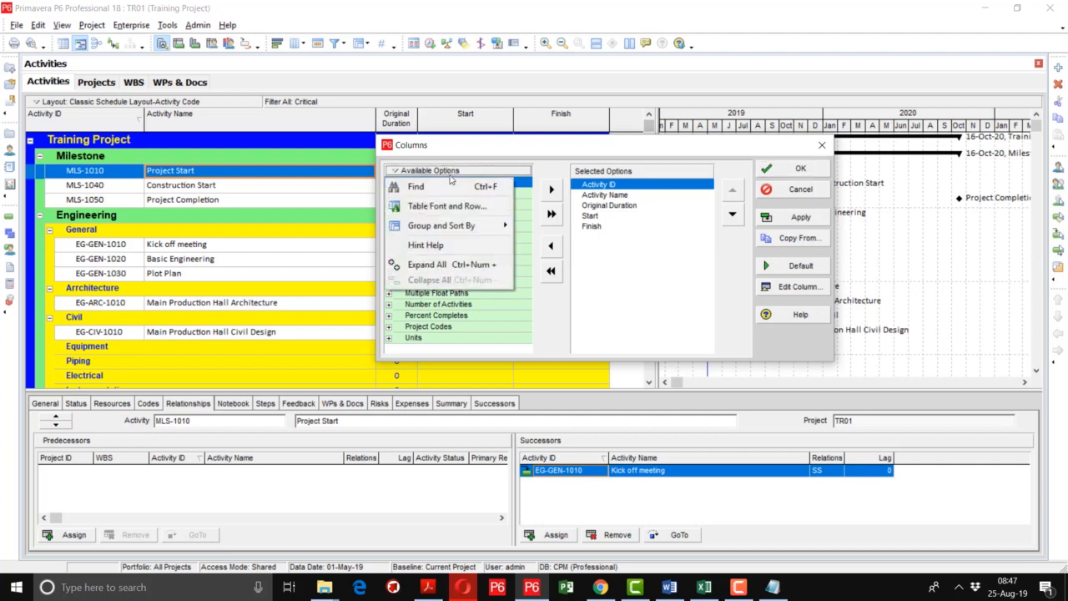
click(441, 185)
text(to)
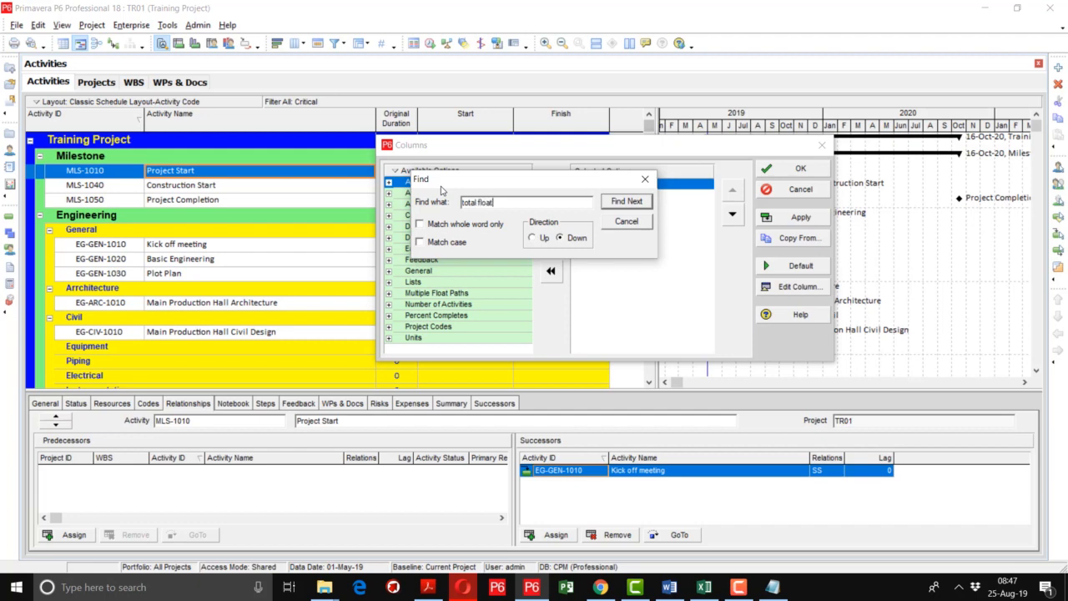
text(tal float)
key(Return)
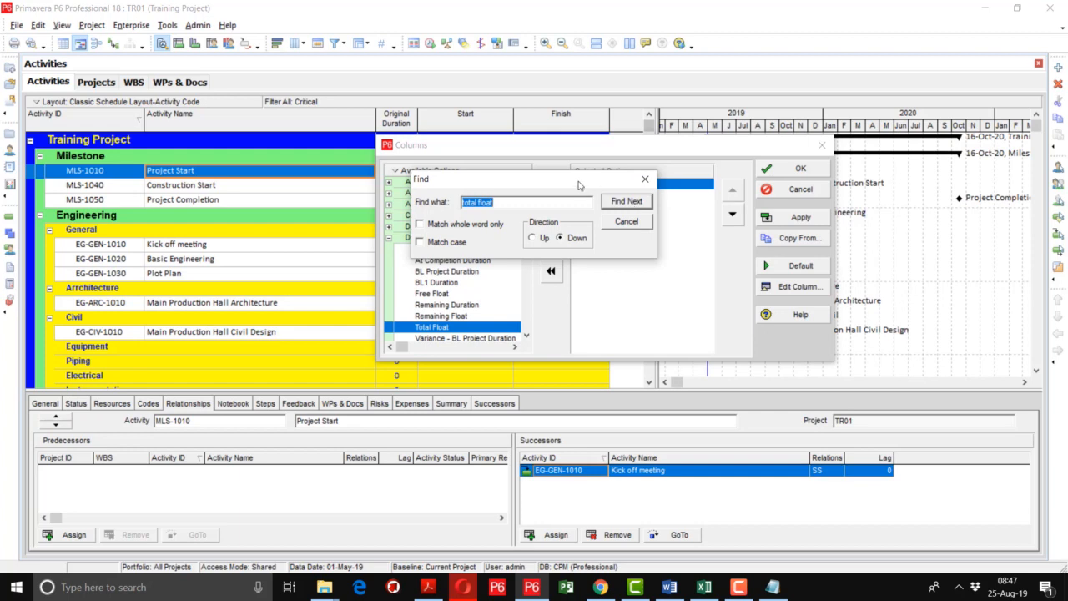
drag(576, 183, 394, 111)
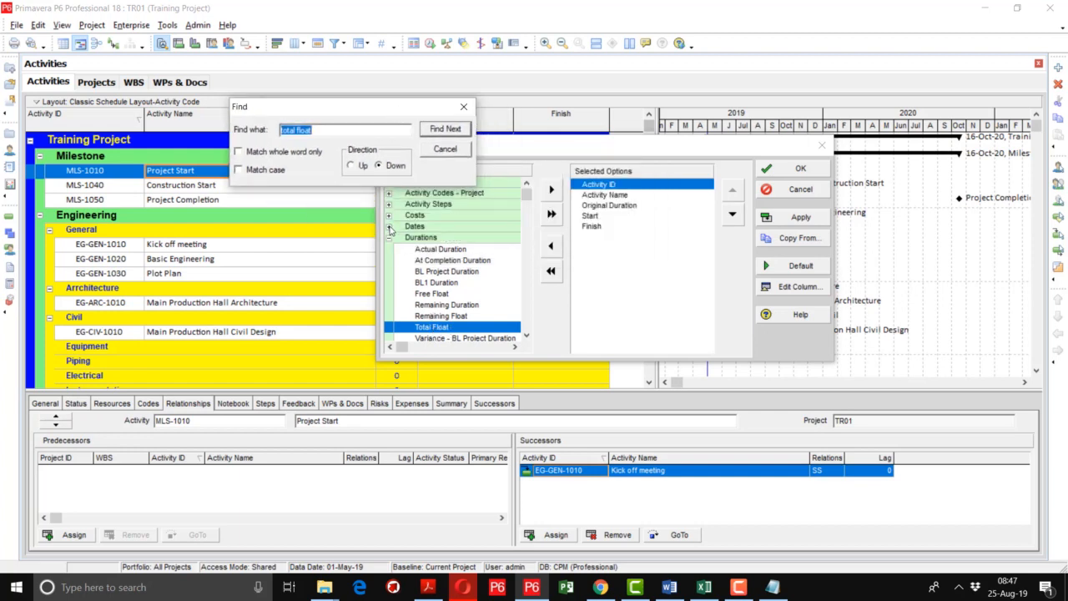
Add Total Float after Finish in the selected columns and widen the activity table to show the whole column.
drag(459, 331, 640, 277)
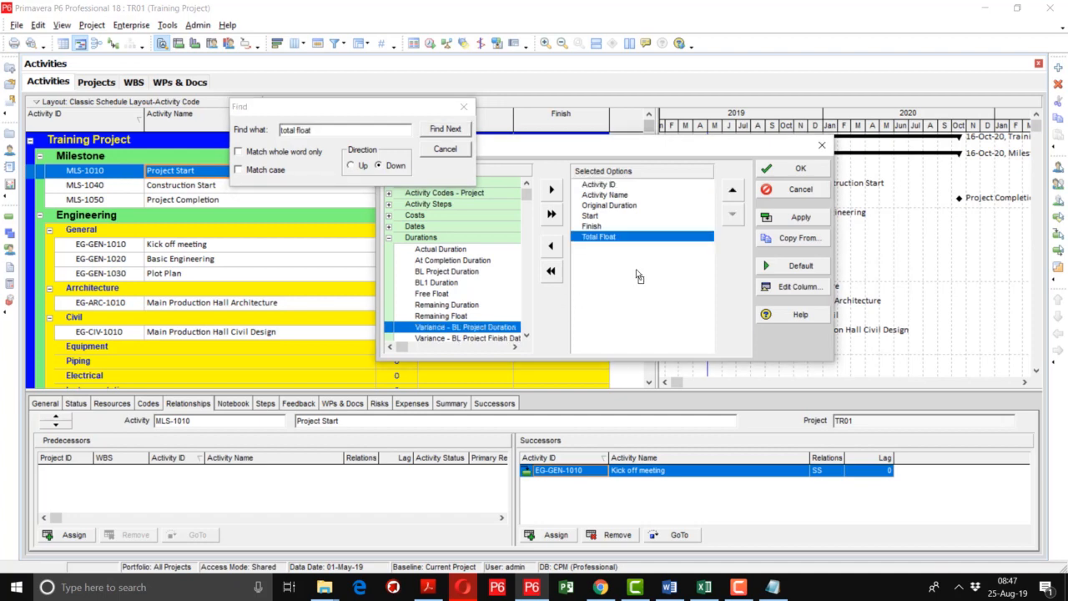
click(795, 218)
click(789, 171)
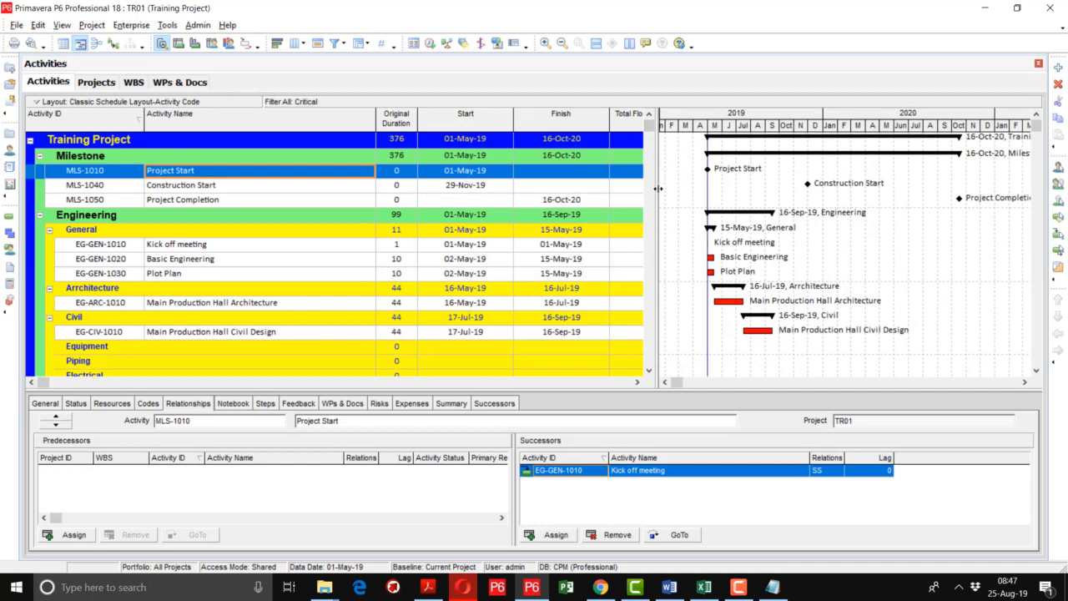
drag(658, 189, 742, 194)
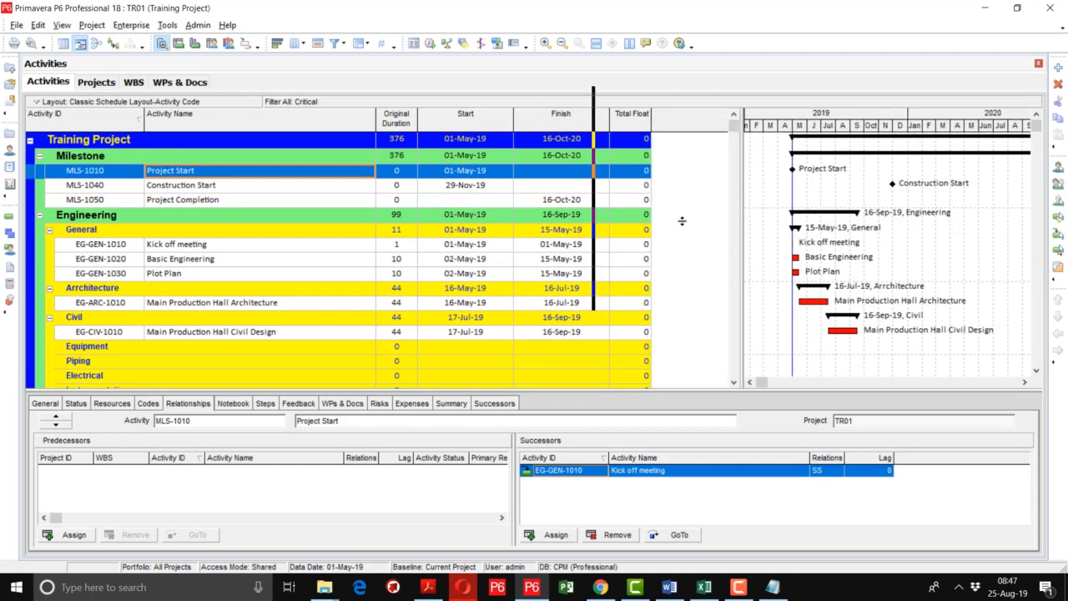
Set the WBS grouping to hide empty bands and apply it to the filtered activity list.
drag(733, 129, 731, 197)
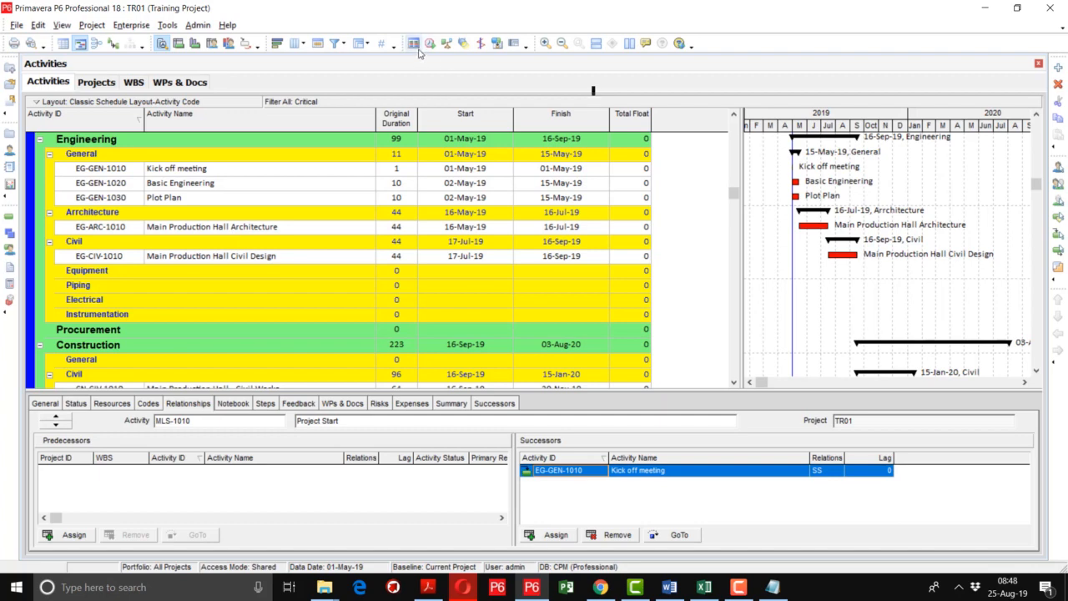
click(368, 46)
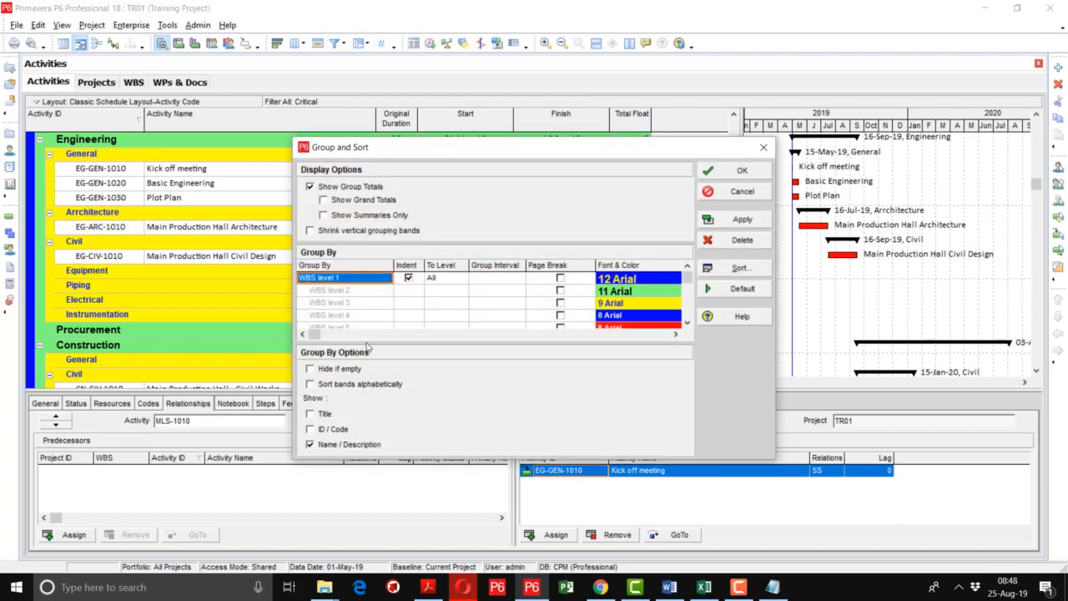
click(348, 372)
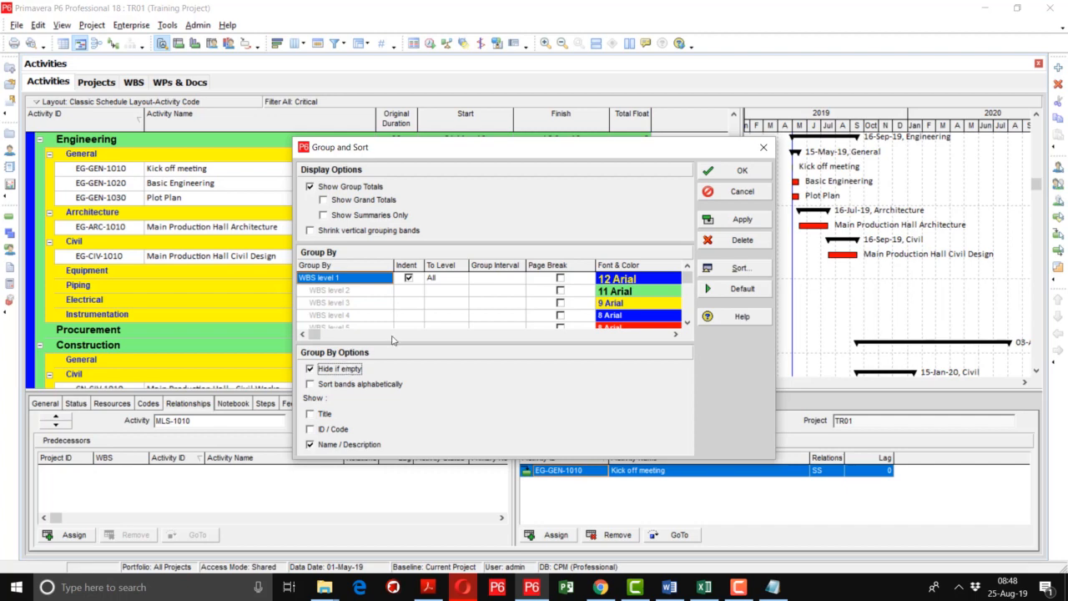
click(738, 221)
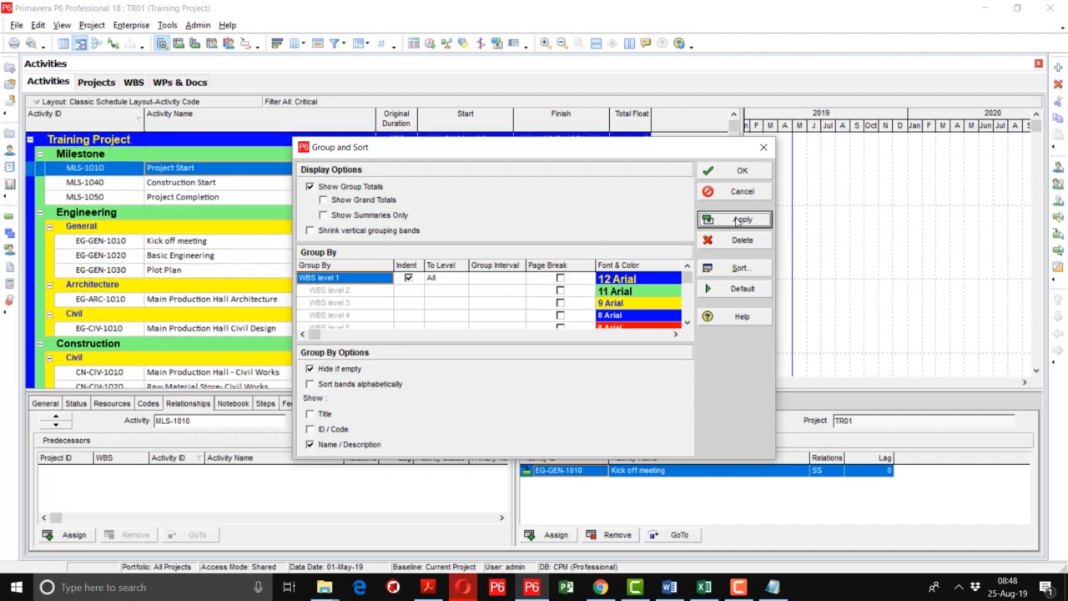
click(739, 172)
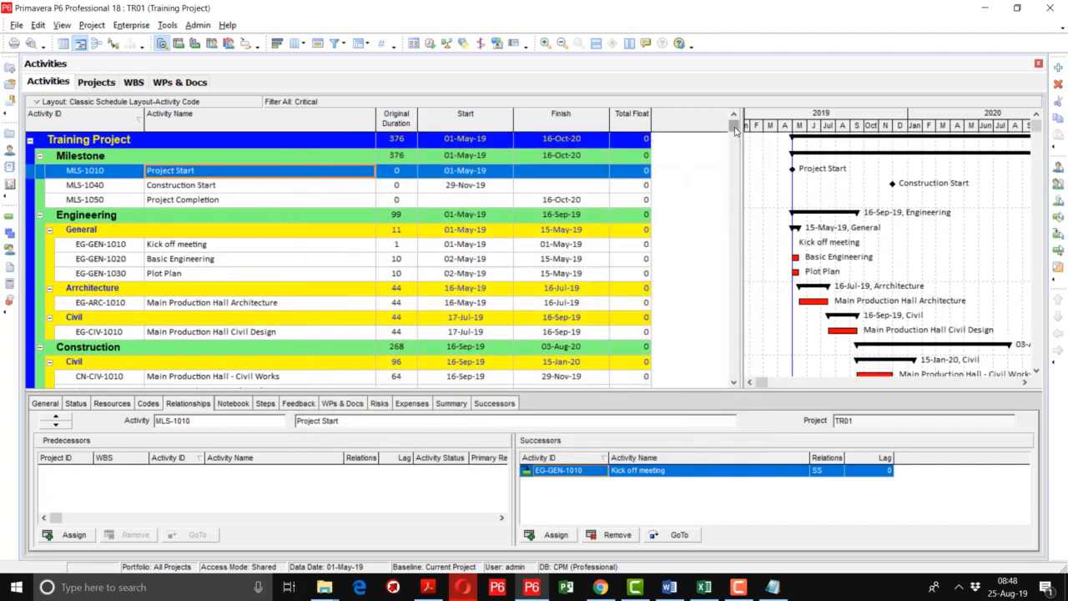
Review the critical activities through Commissioning, compress the Gantt timescale to span 2019 to 2021, and show the relationship lines.
drag(735, 129, 716, 370)
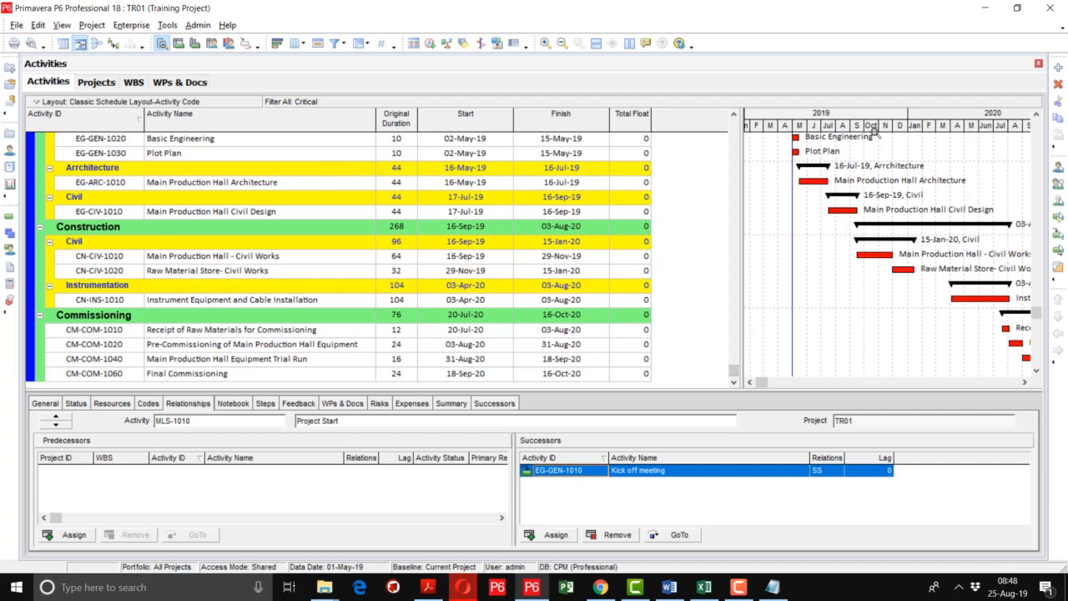
drag(890, 130, 828, 151)
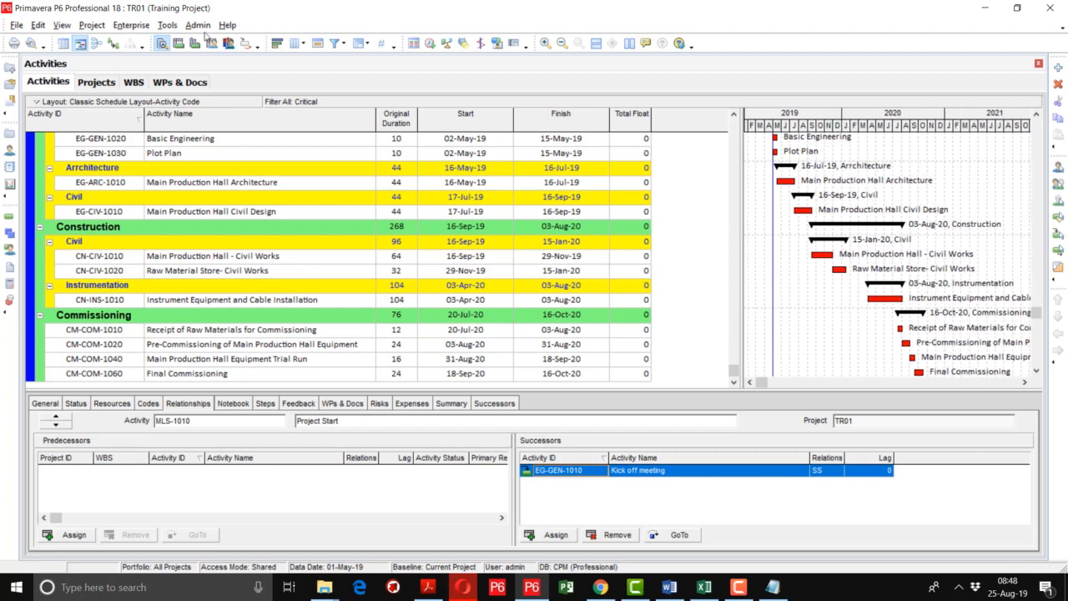
click(114, 43)
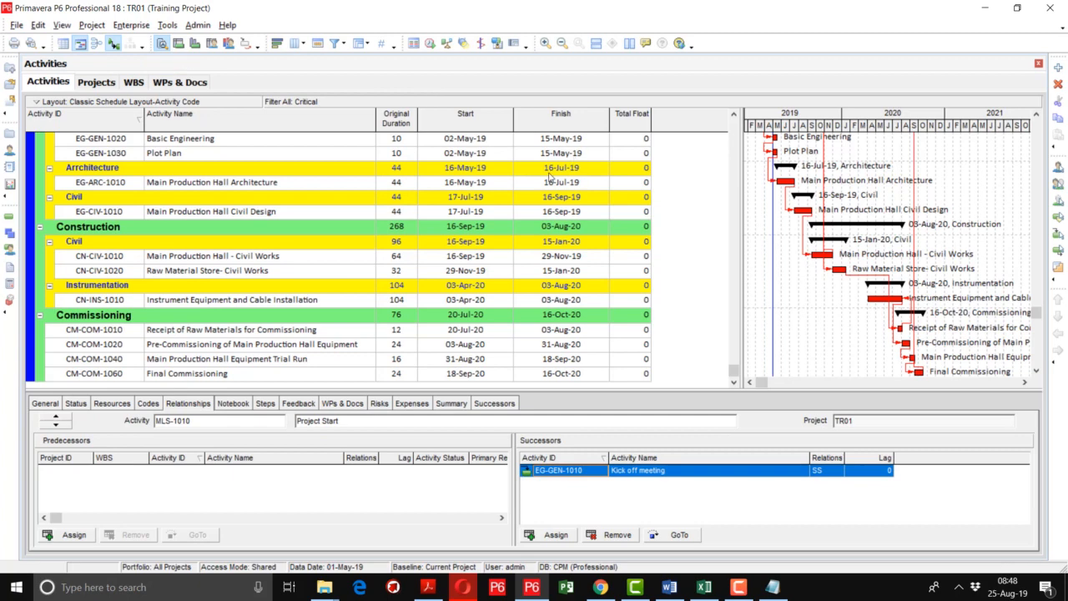
Replace the Critical filter with All Activities and hide the relationship lines in the Gantt chart.
click(342, 44)
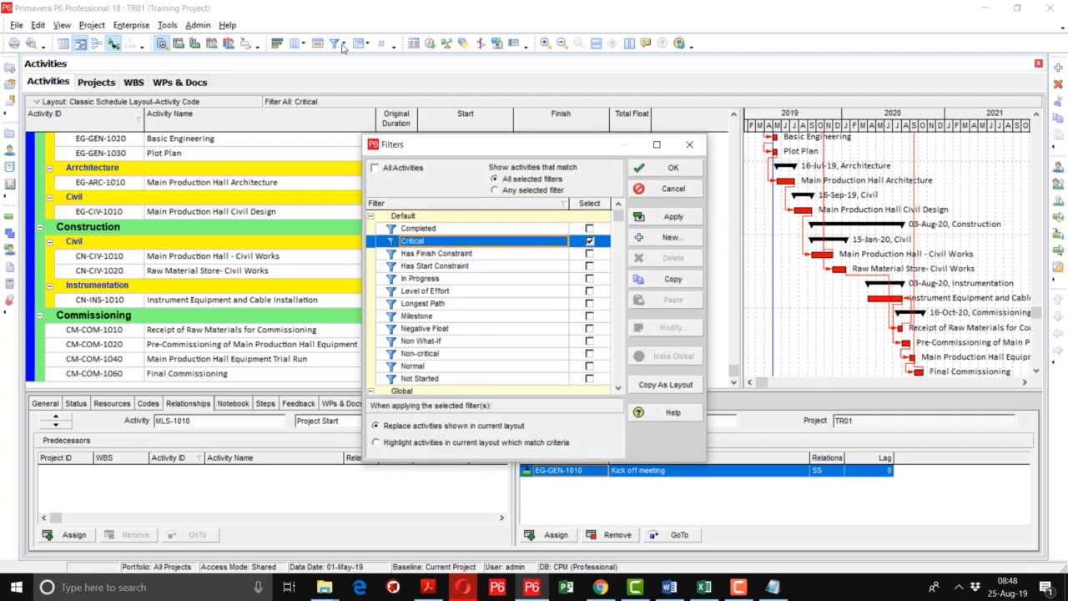
click(408, 169)
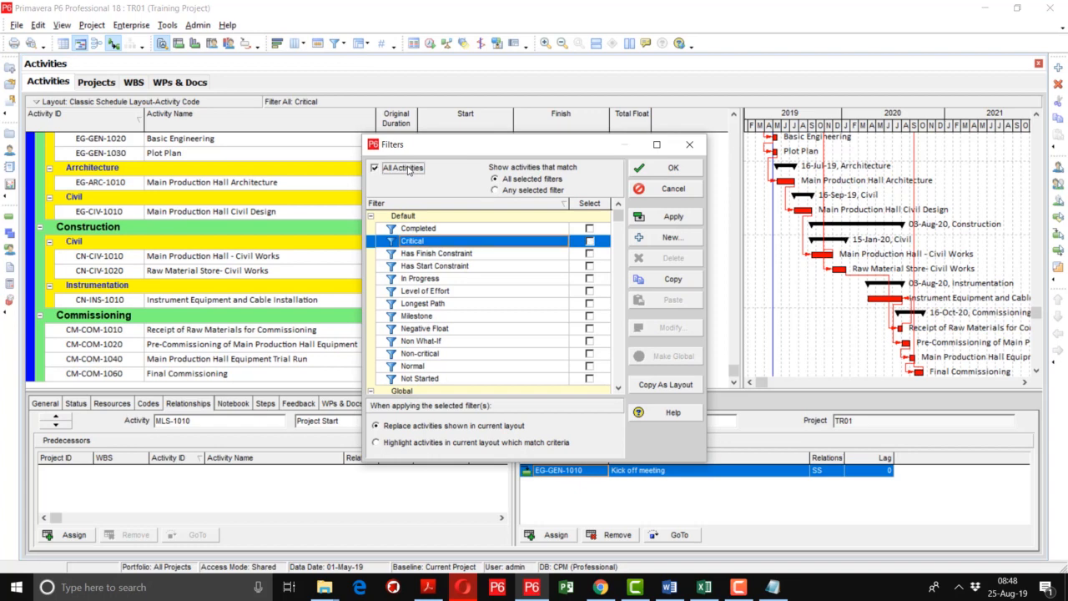
click(645, 219)
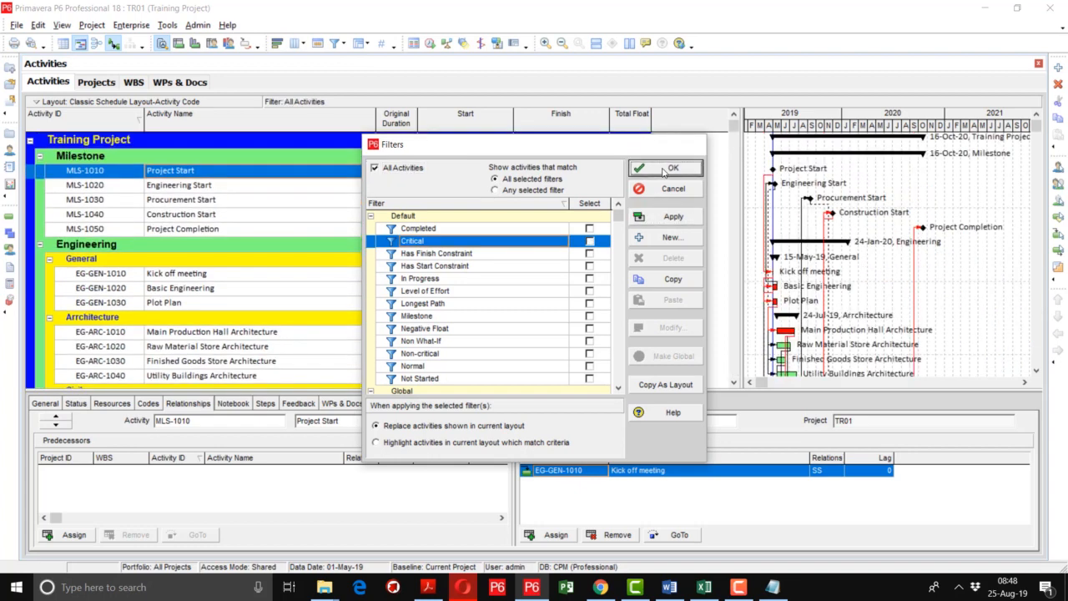
click(664, 172)
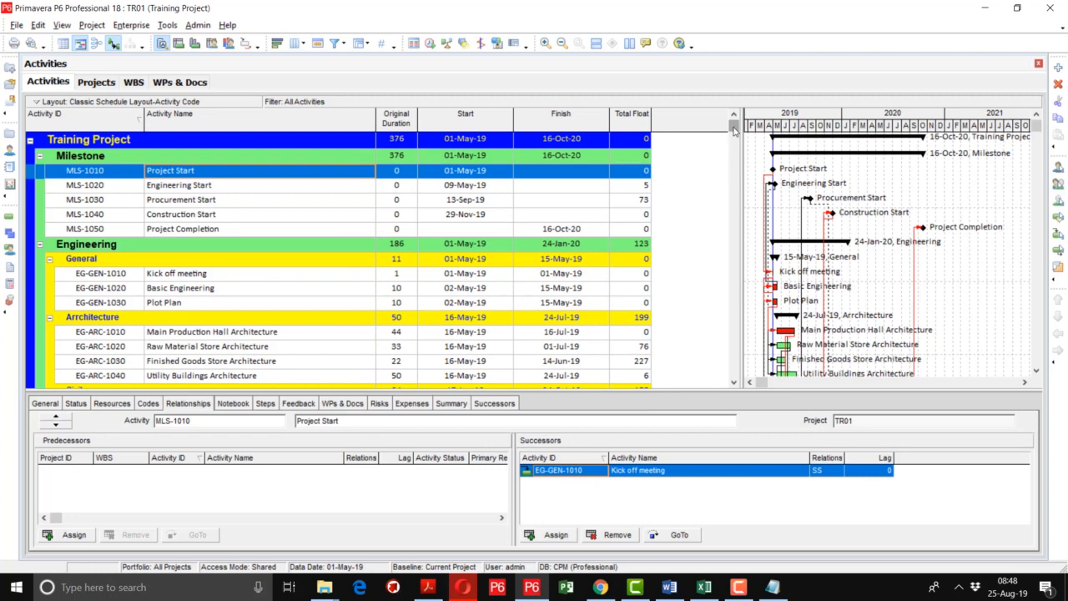
mouse_move(735, 128)
mouse_down()
mouse_move(735, 138)
mouse_move(734, 119)
mouse_up()
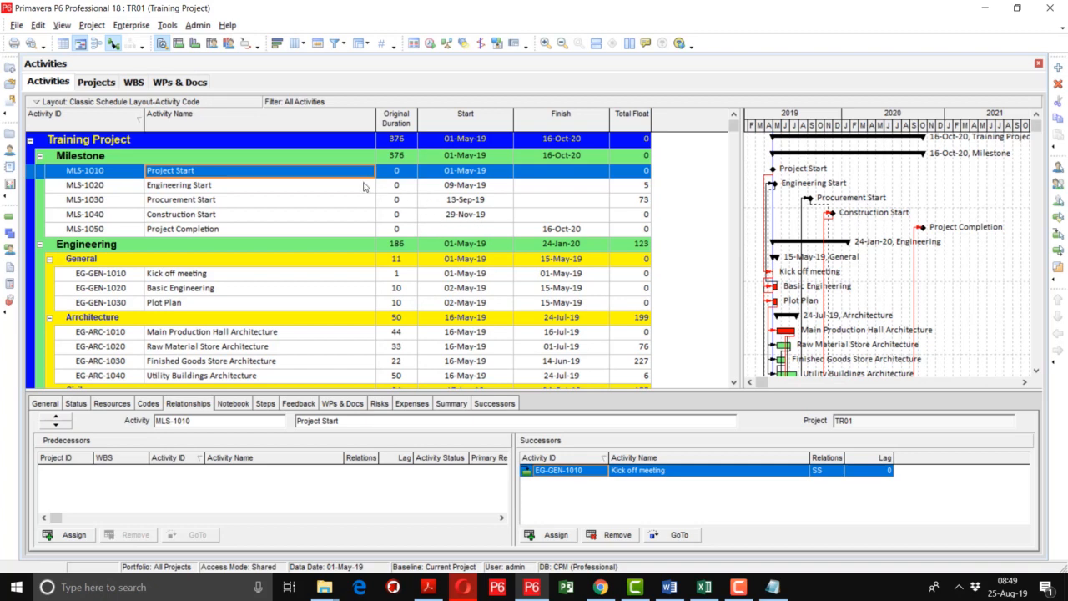
click(112, 46)
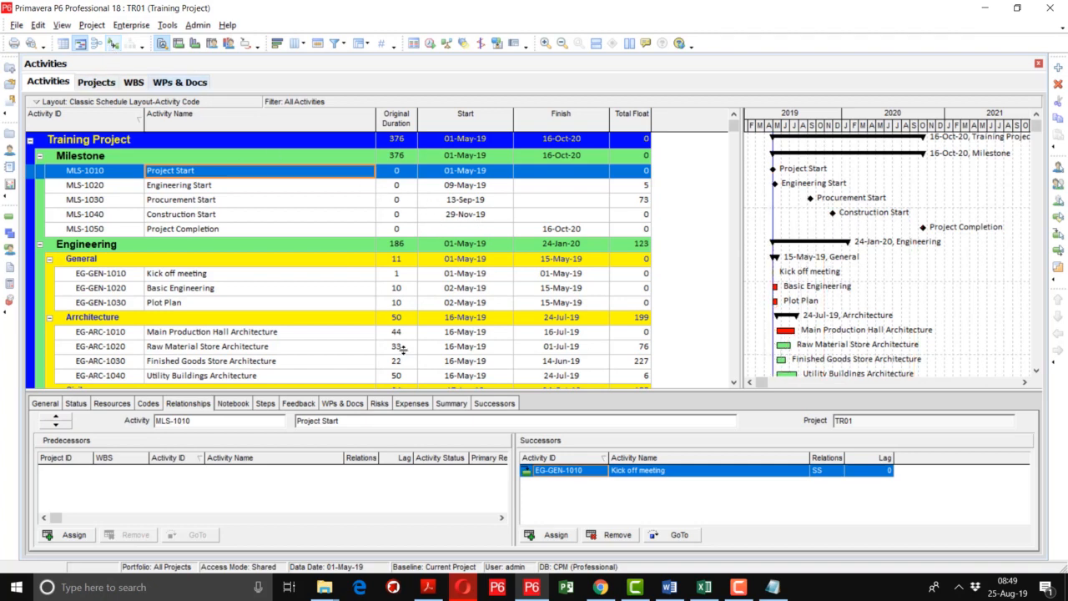